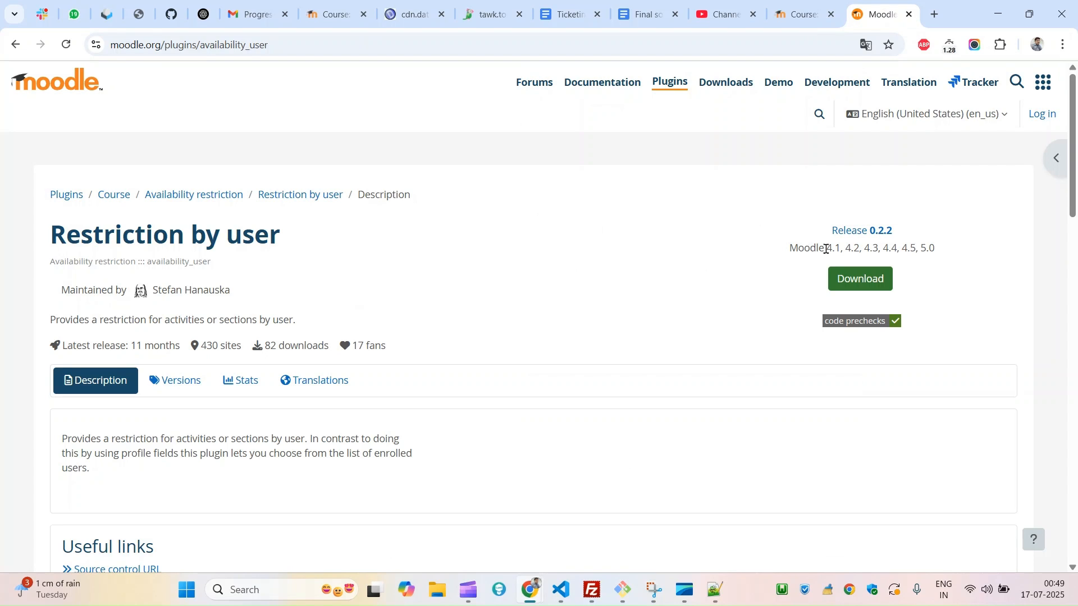
- Check the supported Moodle releases of the Restriction by user plugin and open its list of versions
drag(828, 248, 841, 249)
drag(920, 247, 939, 251)
click(166, 382)
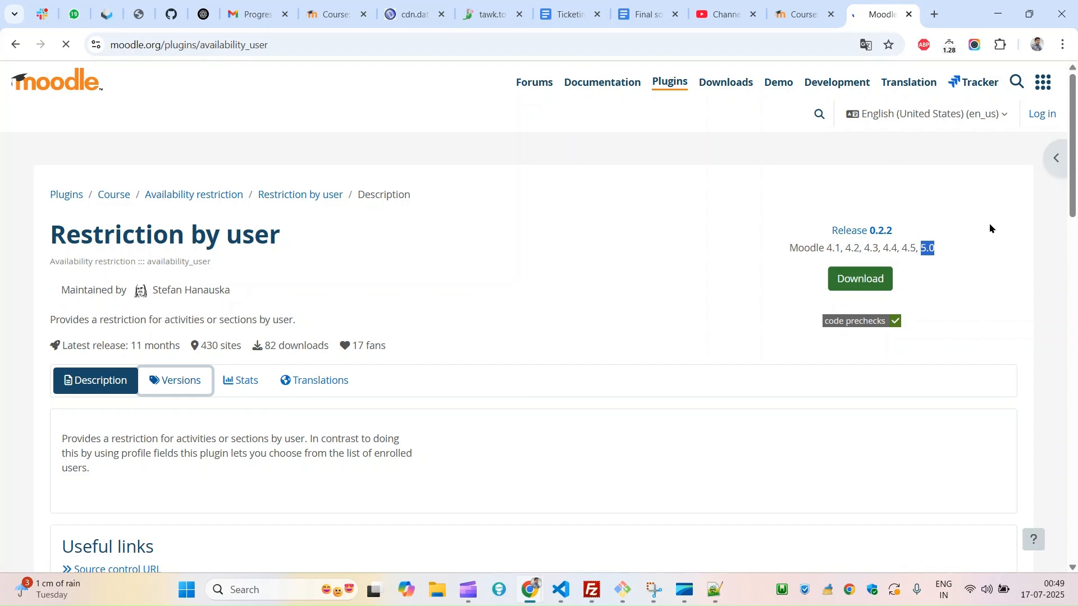
- Switch to the LMS site, log out of the student session and log in with the admin account
click(802, 14)
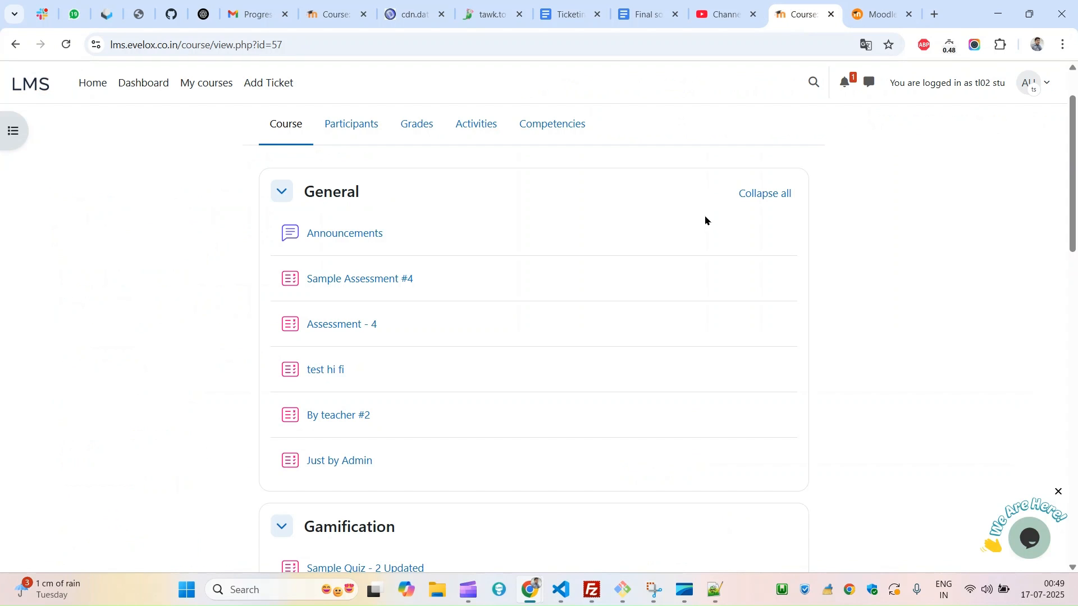
click(1033, 85)
click(924, 298)
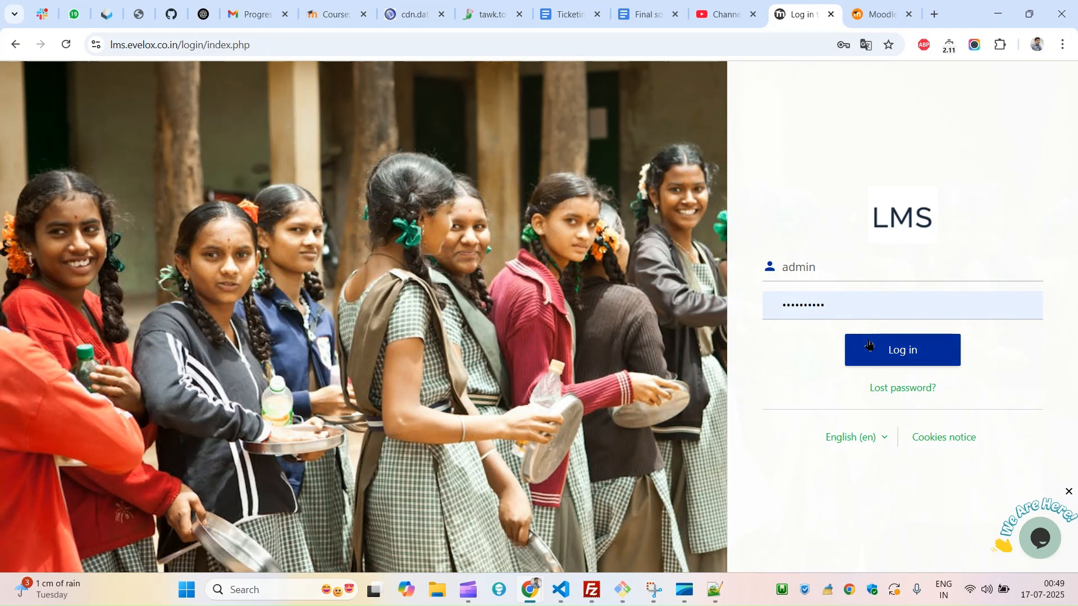
click(870, 345)
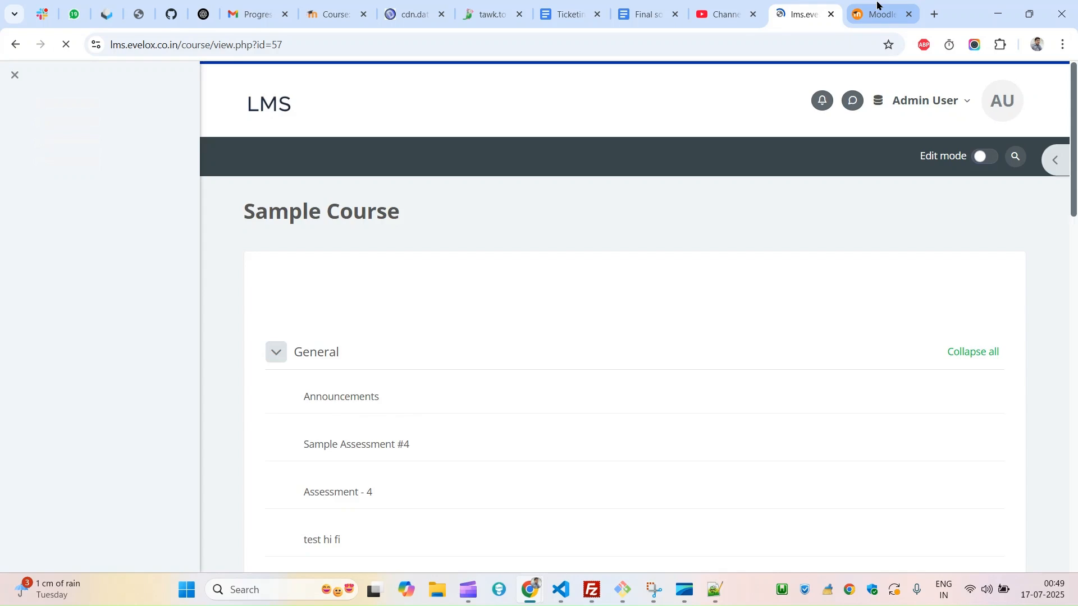
click(879, 14)
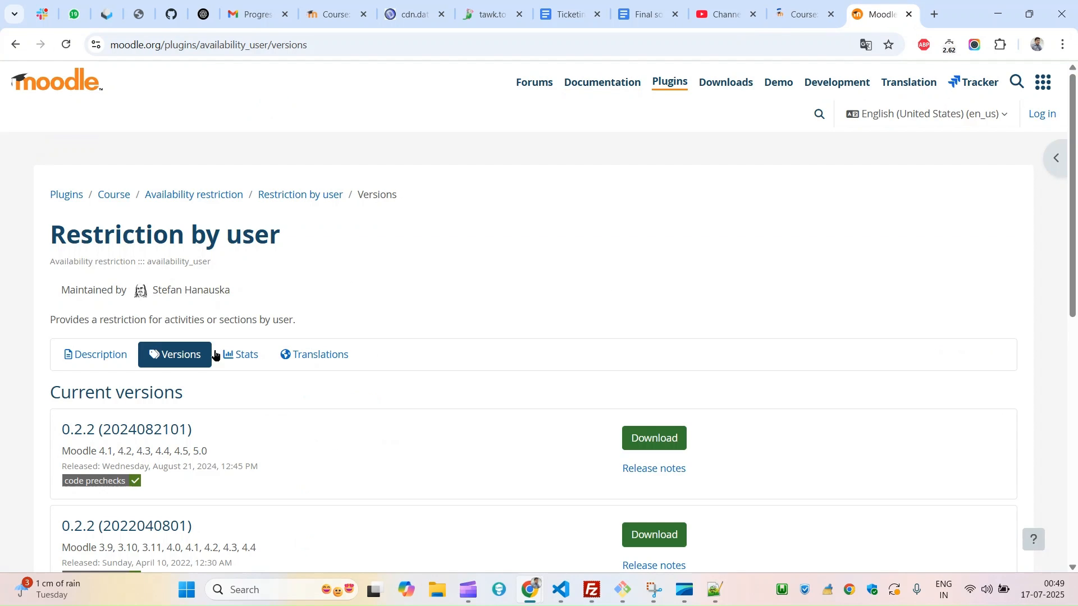
click(638, 443)
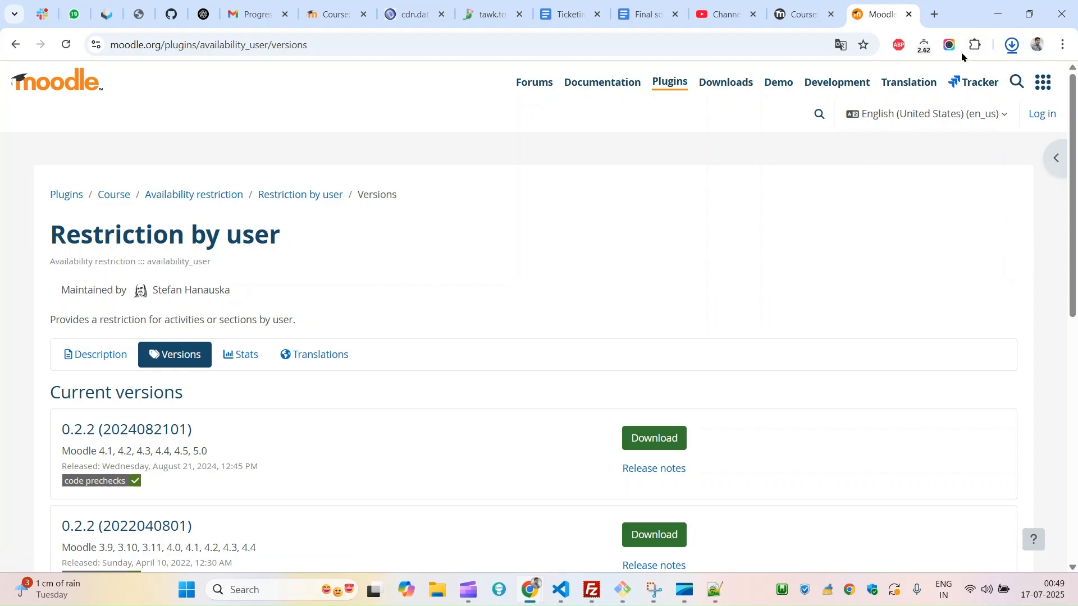
- Return to the LMS site, close the course index and open the plugin installer in Site administration
click(815, 6)
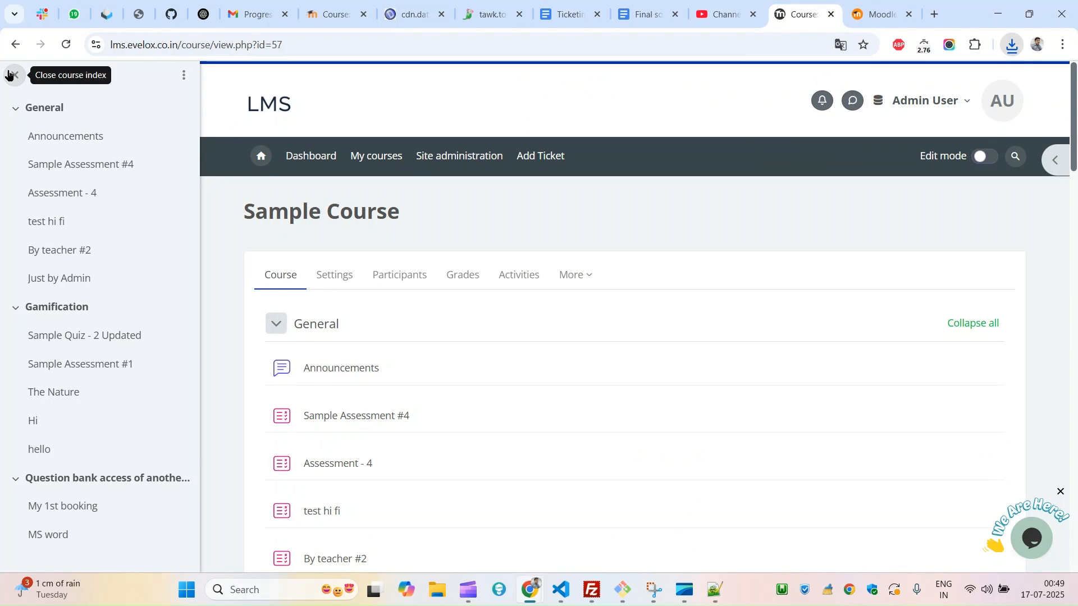
click(14, 72)
click(265, 168)
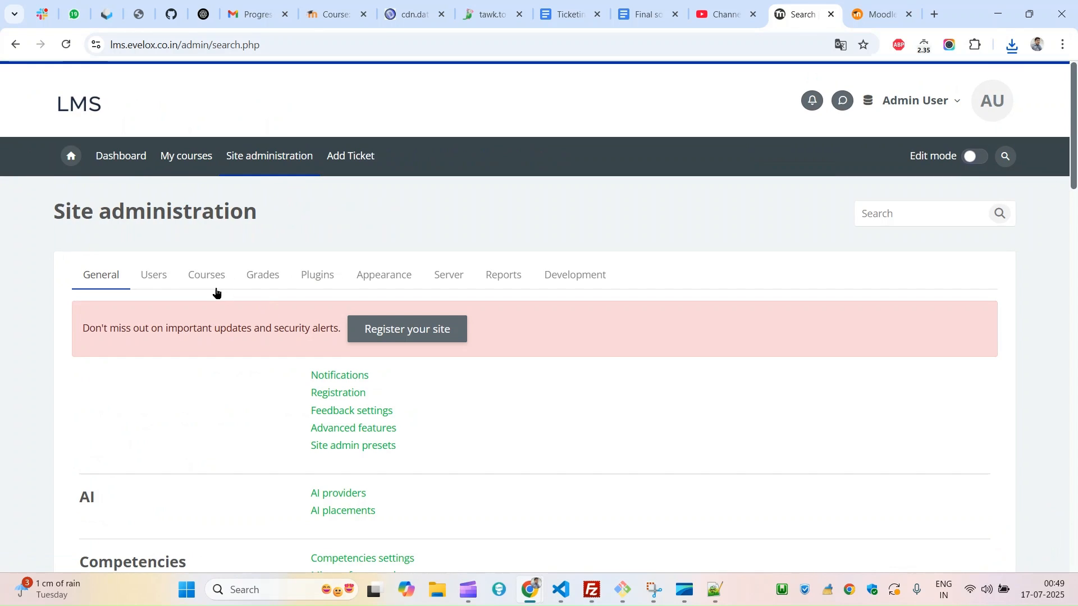
click(305, 280)
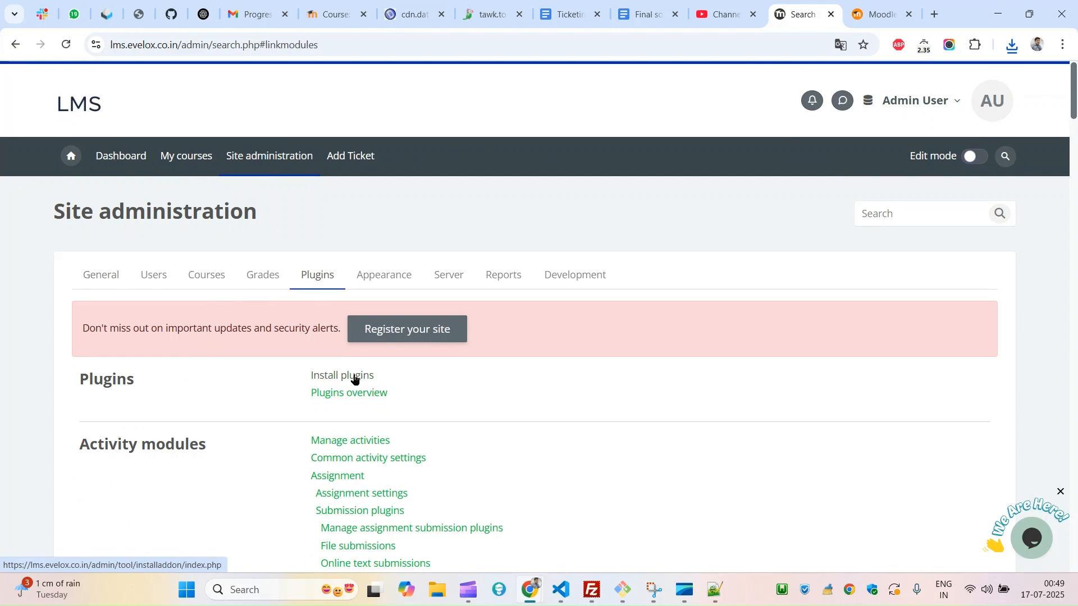
click(354, 379)
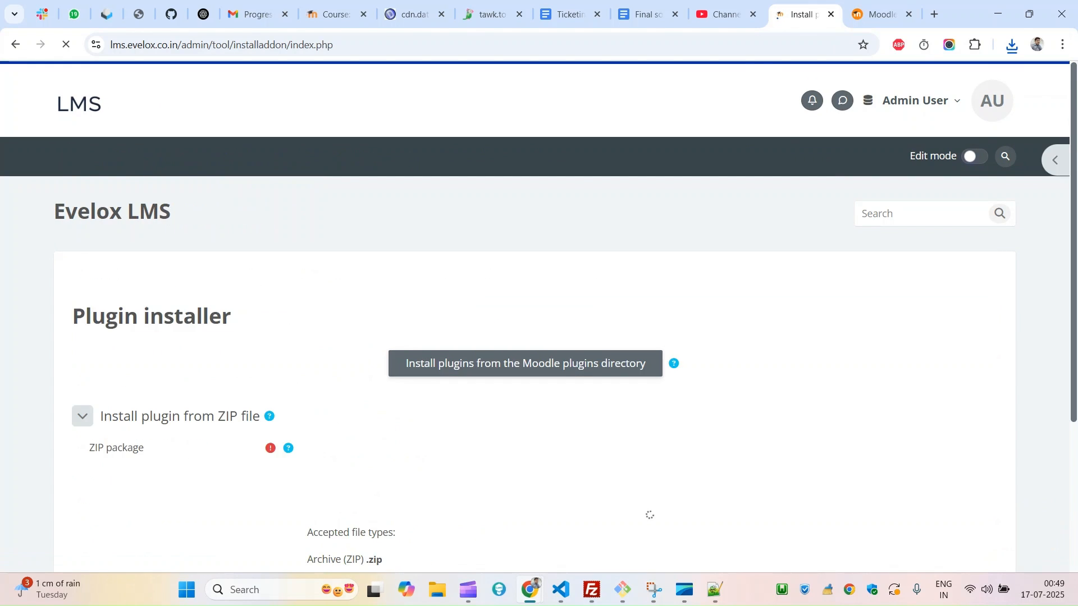
- Add the downloaded availability_user_moodle50_2024082101.zip as the ZIP package in the plugin installer
click(1011, 44)
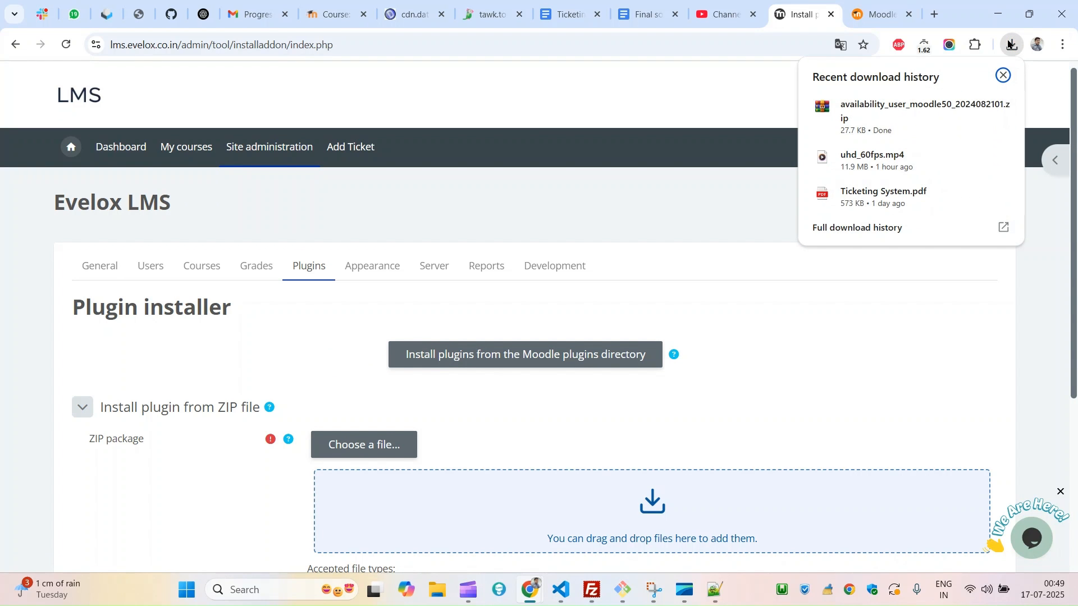
drag(919, 109, 511, 515)
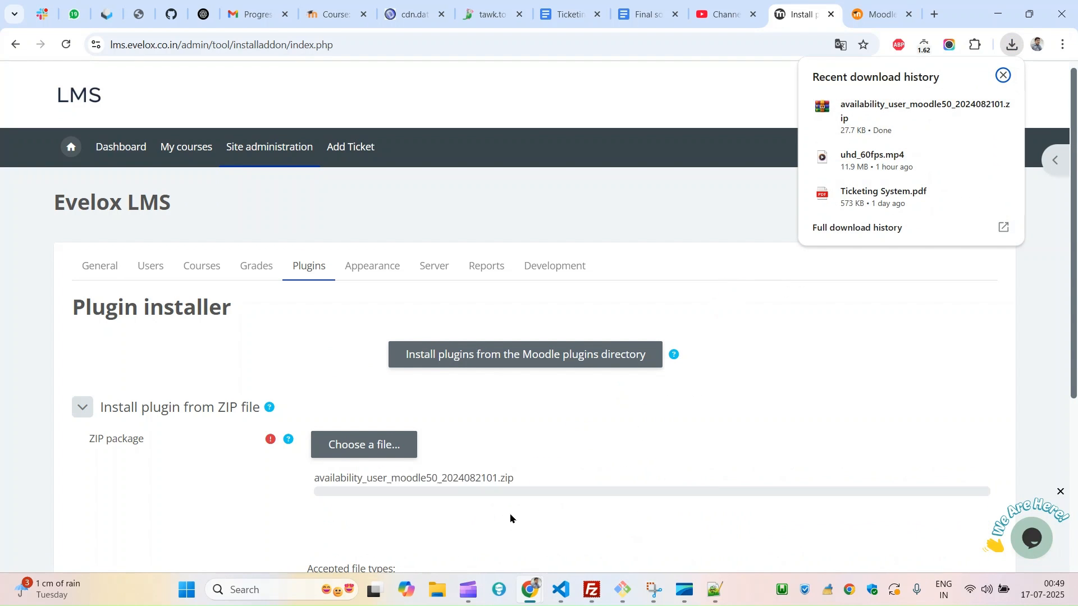
scroll(1065, 264, down, 1)
scroll(789, 369, down, 2)
scroll(376, 448, up, 1)
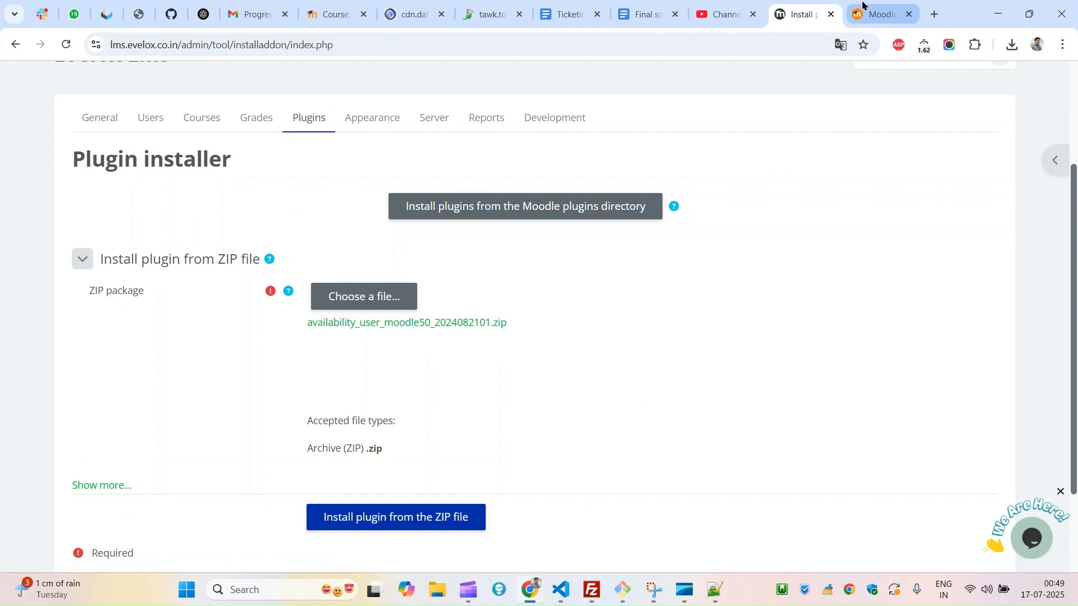
- Read the description of the Restriction by user plugin on its Moodle plugins directory page
key(ctrl+Tab)
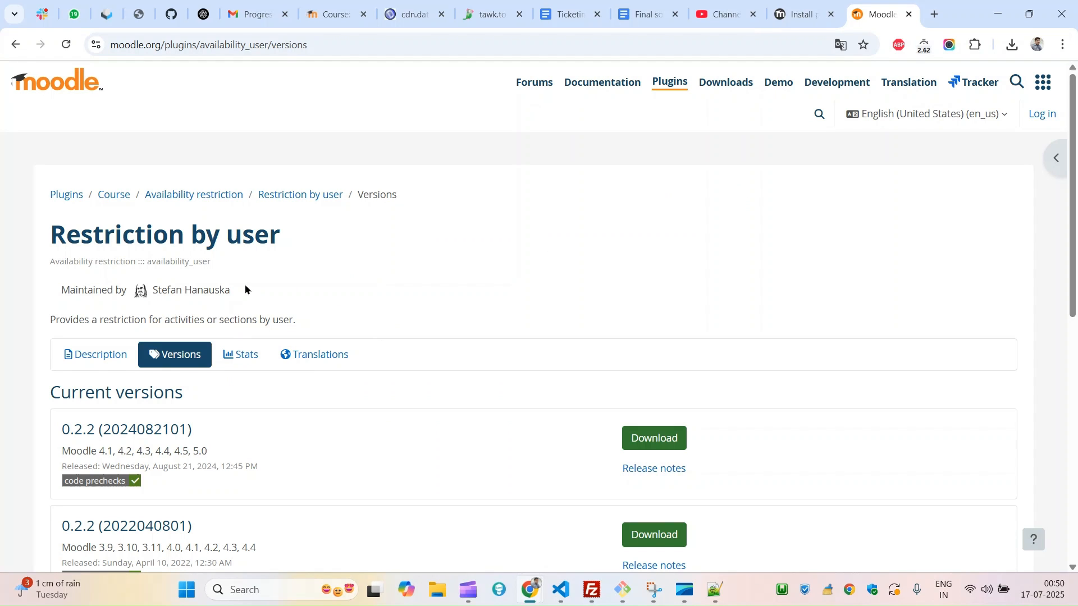
click(66, 350)
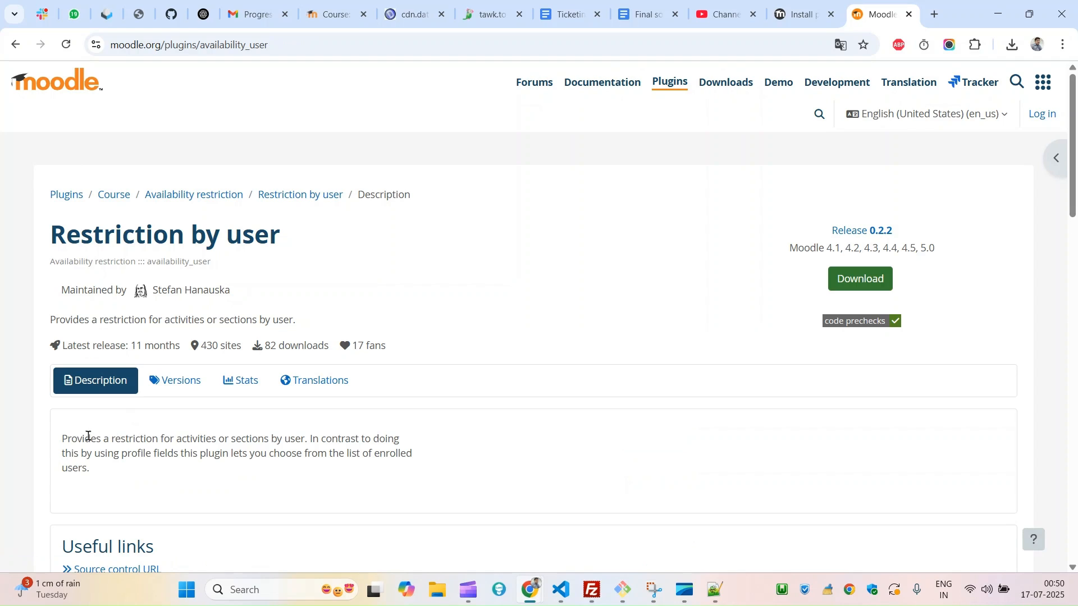
drag(72, 438, 146, 438)
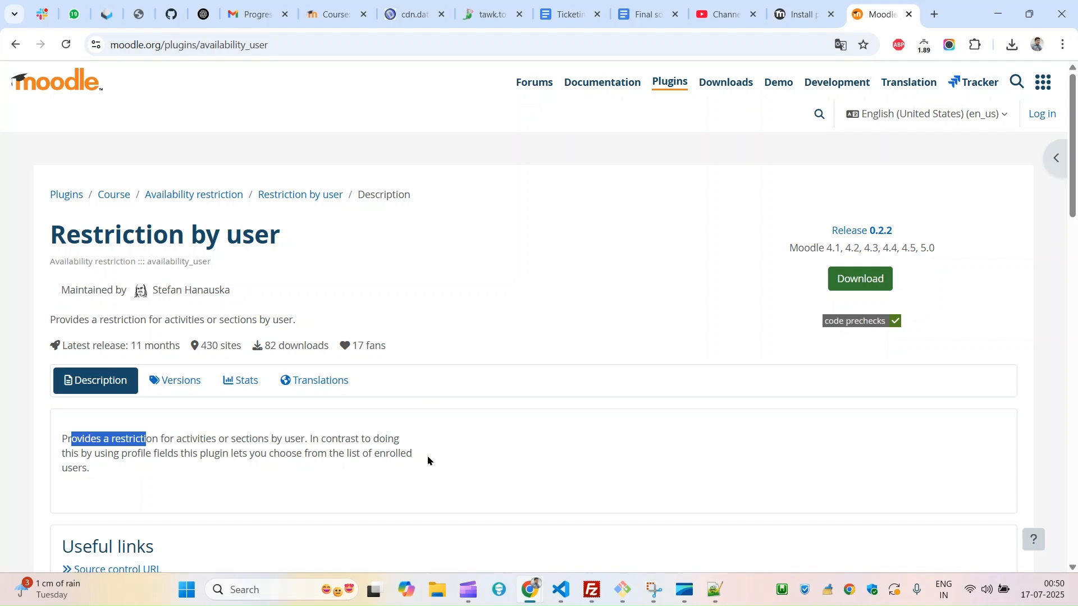
triple_click(71, 444)
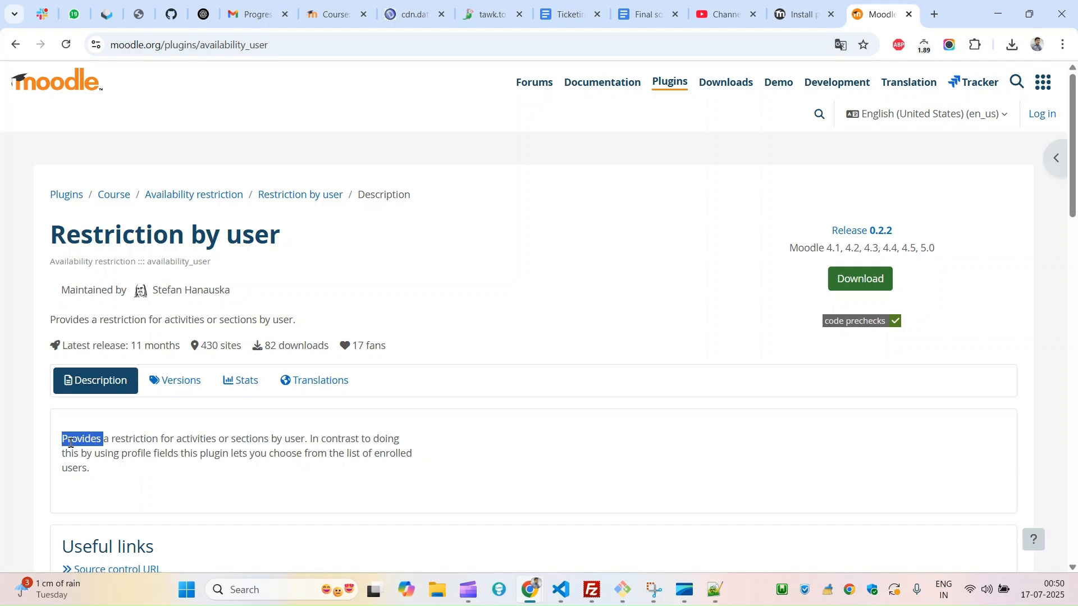
- Install the plugin from the uploaded ZIP file and continue past the validation and server checks to Plugins check
click(778, 6)
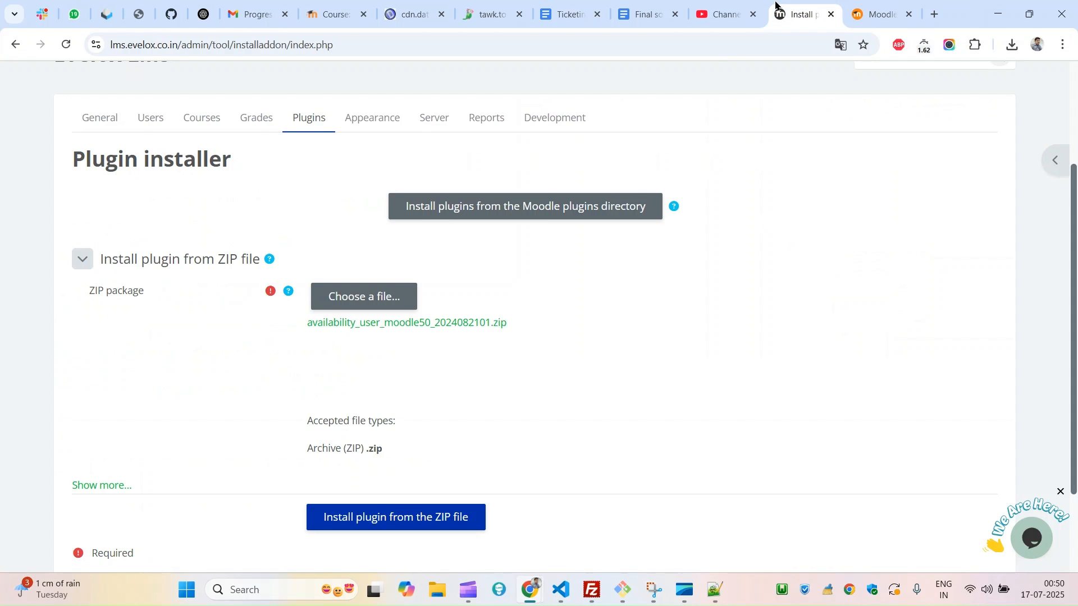
click(403, 519)
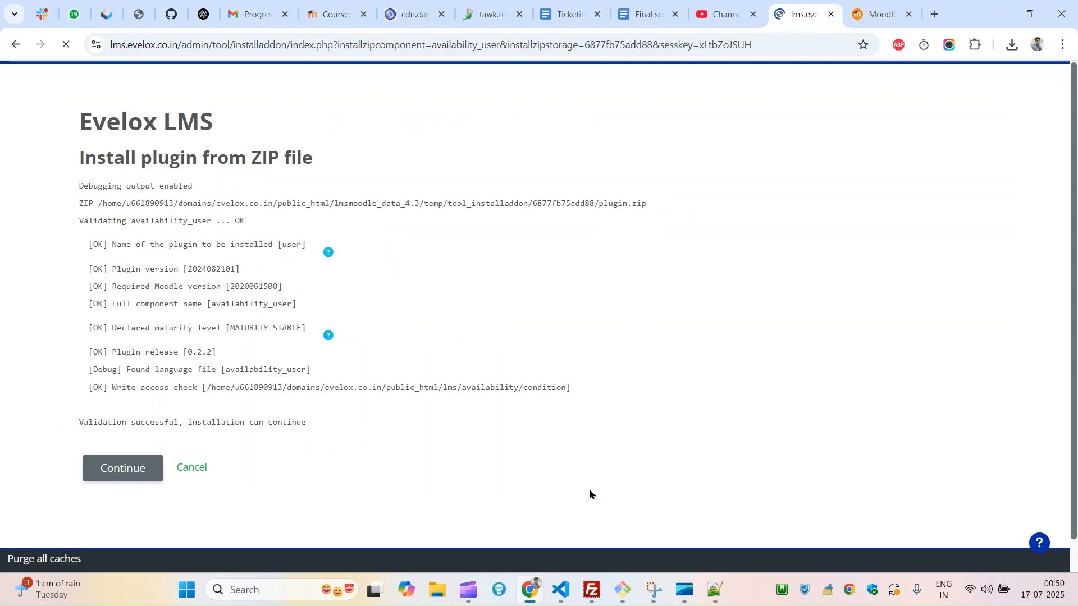
click(107, 478)
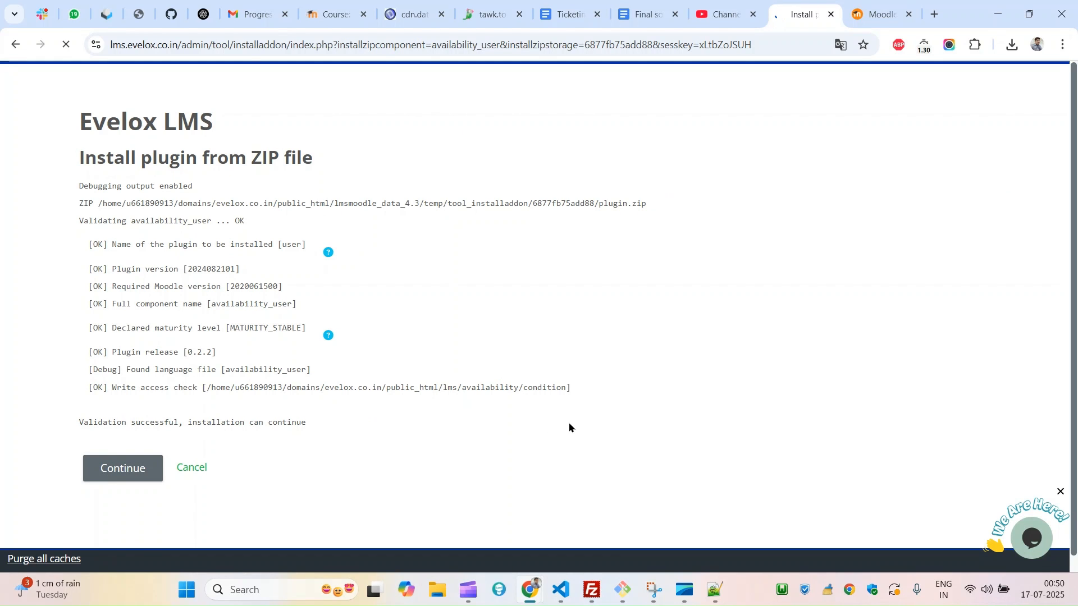
scroll(1075, 235, down, 20)
click(527, 466)
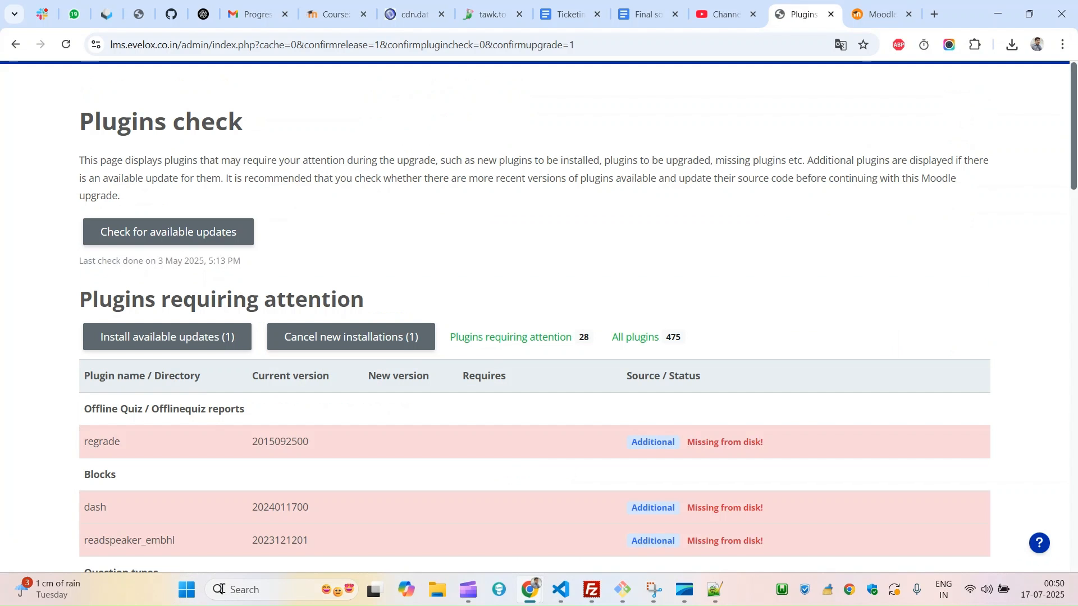
- Upgrade the Moodle database to include the new plugin and continue to the site registration page
drag(1076, 159, 1072, 542)
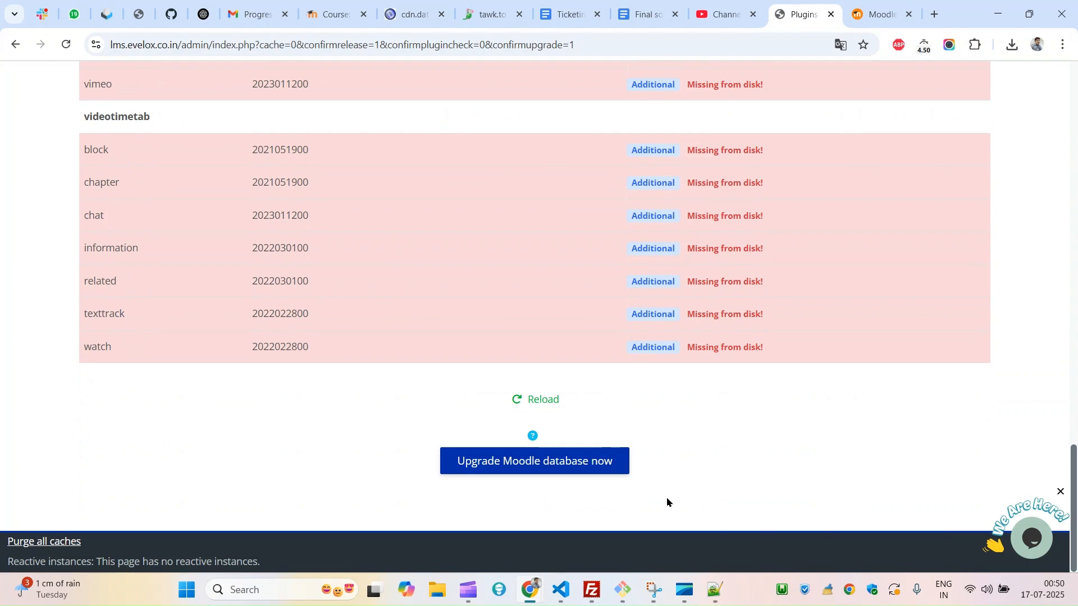
click(553, 472)
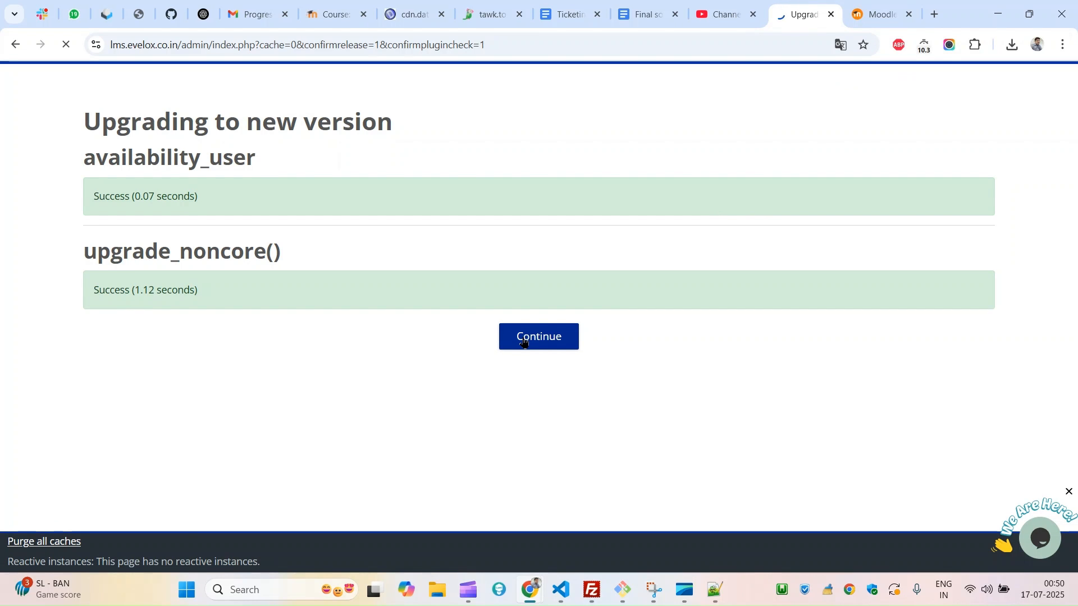
click(542, 341)
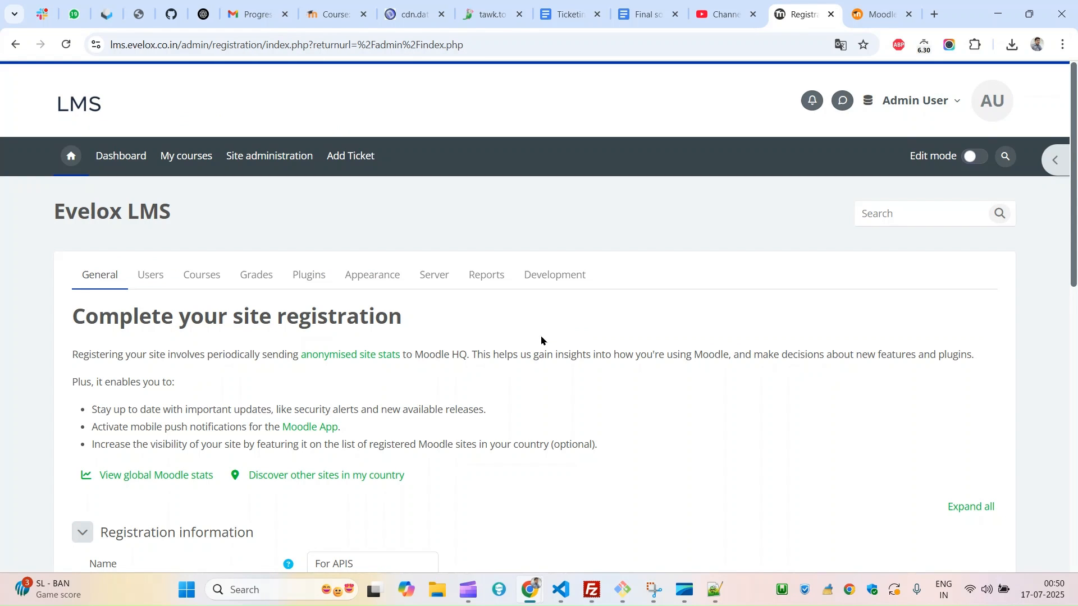
- Find Sample Course in the LMS Training category through course management and view the course
click(155, 281)
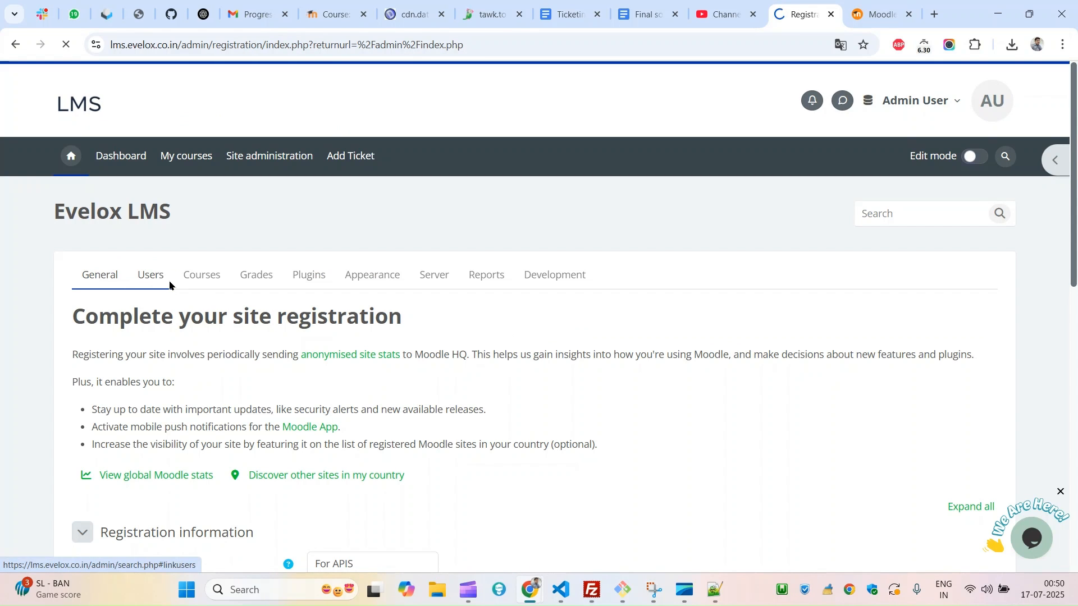
click(207, 283)
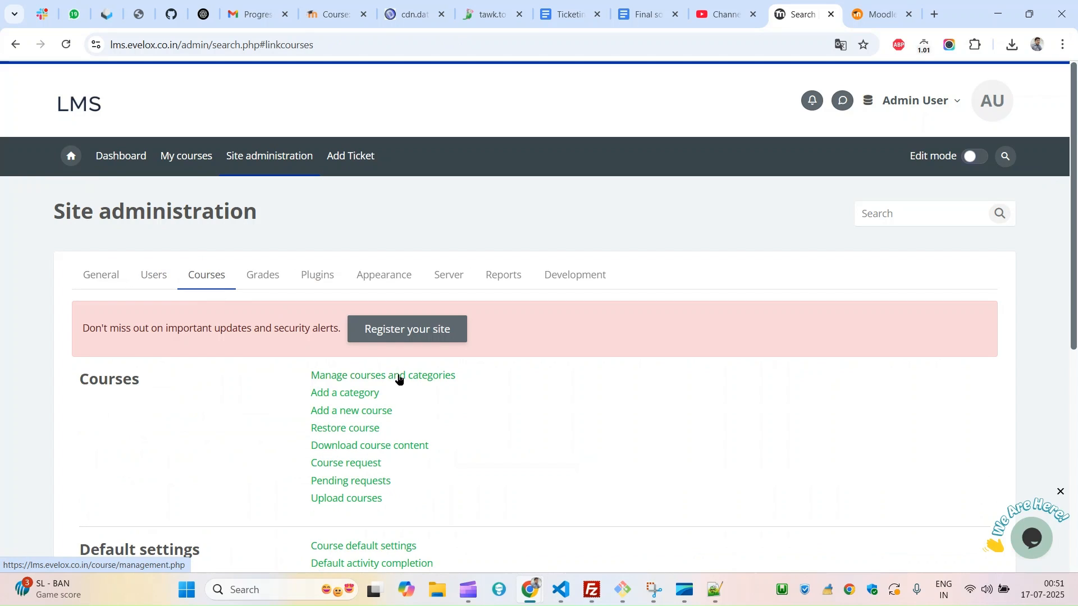
click(391, 376)
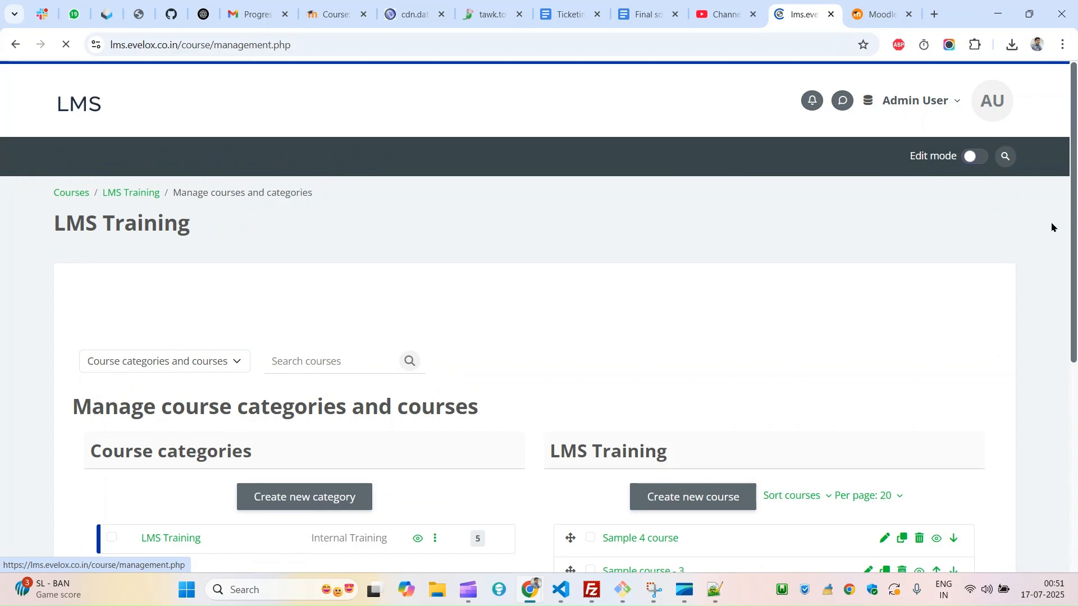
scroll(621, 407, down, 4)
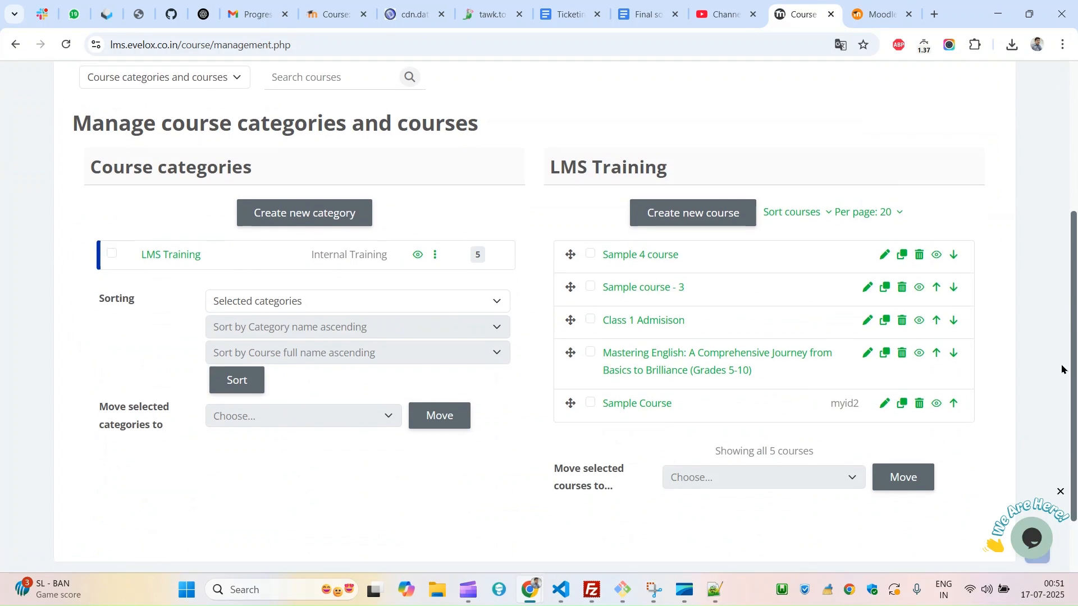
click(622, 407)
scroll(1055, 419, down, 10)
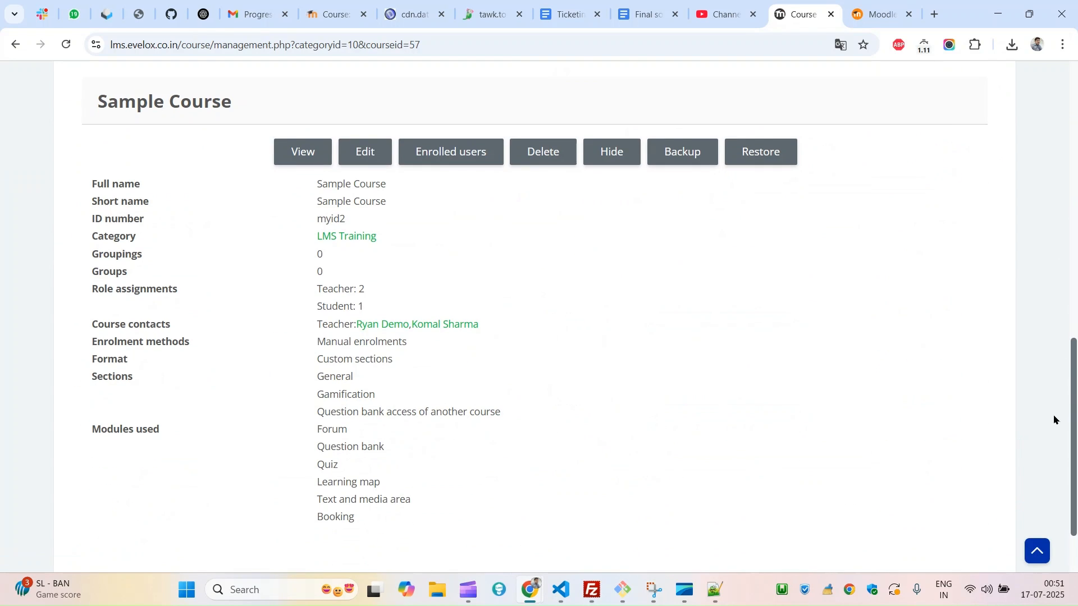
click(312, 154)
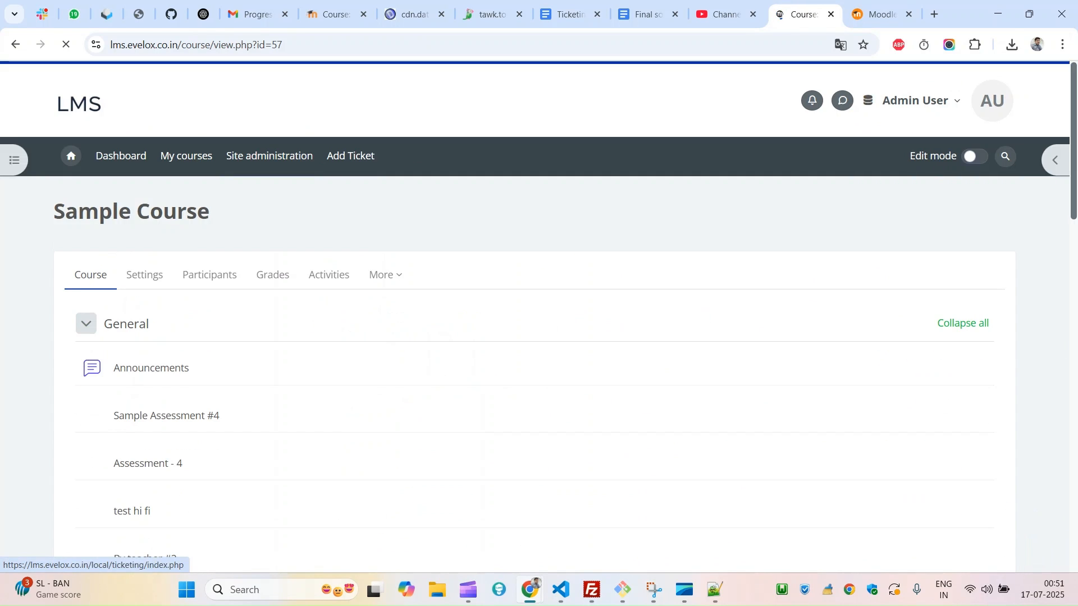
- Turn on edit mode for Sample Course
scroll(1077, 133, down, 3)
scroll(1038, 151, up, 3)
click(977, 157)
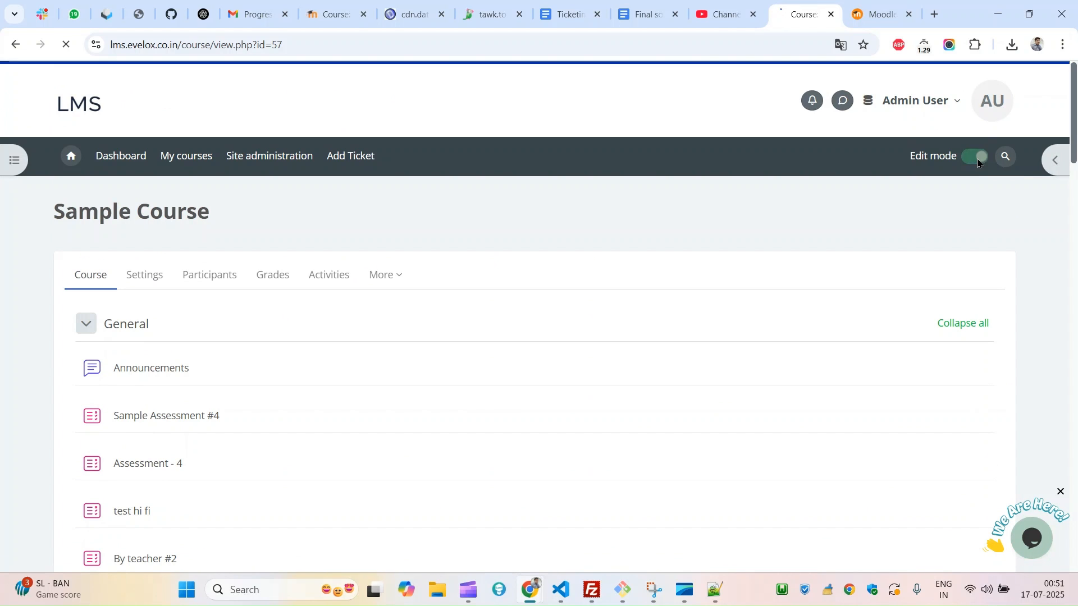
- Inspect the quiz "test hi fi" in the General section and return to the course page
scroll(1076, 218, down, 6)
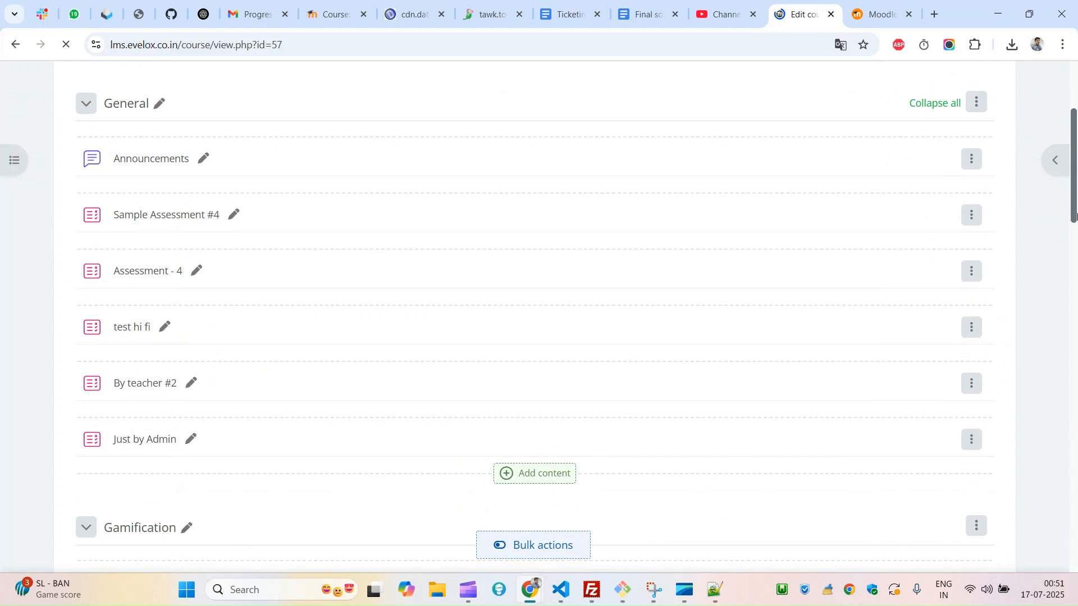
scroll(1077, 217, down, 1)
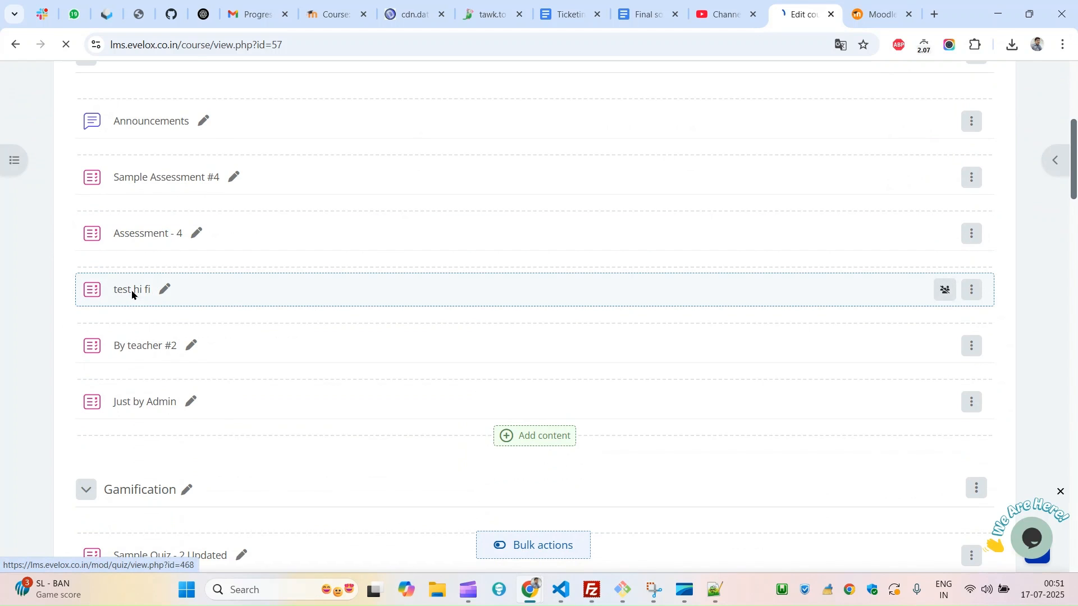
click(132, 291)
scroll(1076, 382, down, 1)
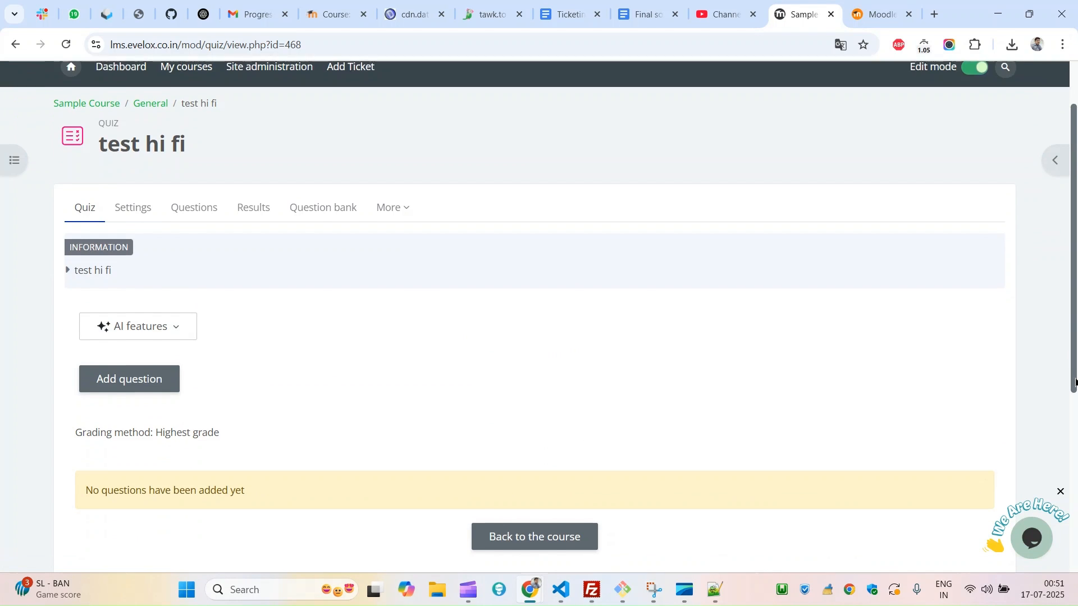
scroll(1076, 382, down, 1)
click(13, 41)
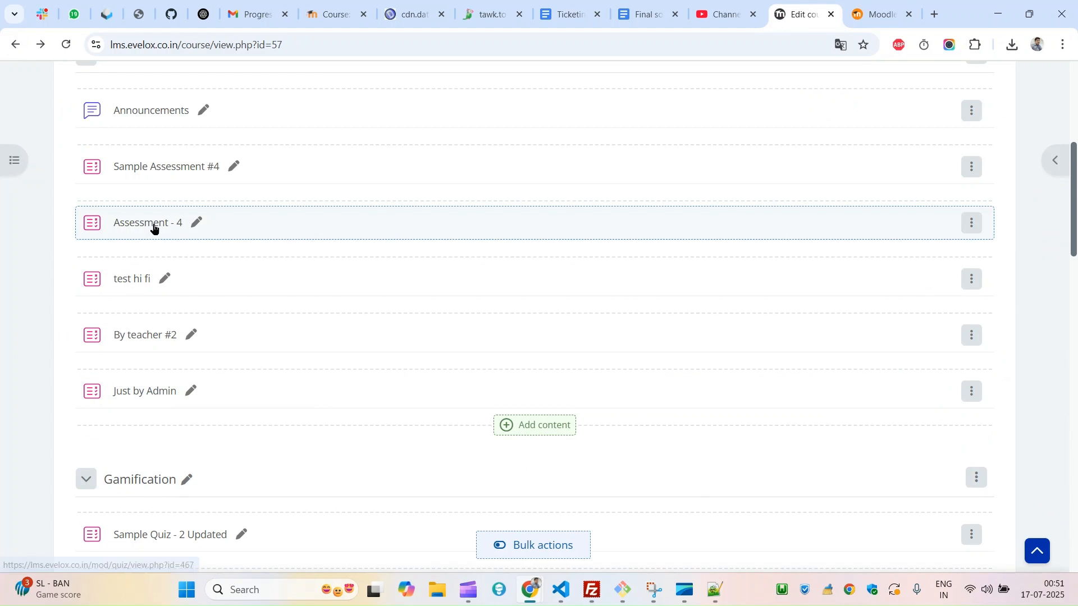
- Inspect the quiz "Assessment - 4" in the General section and return to the course page
click(152, 228)
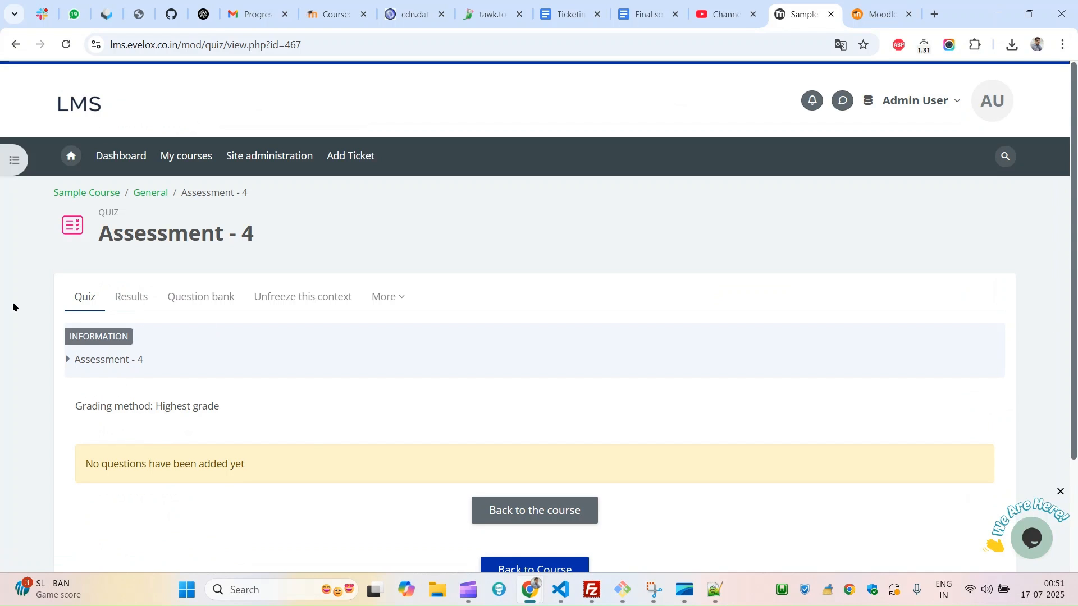
click(15, 45)
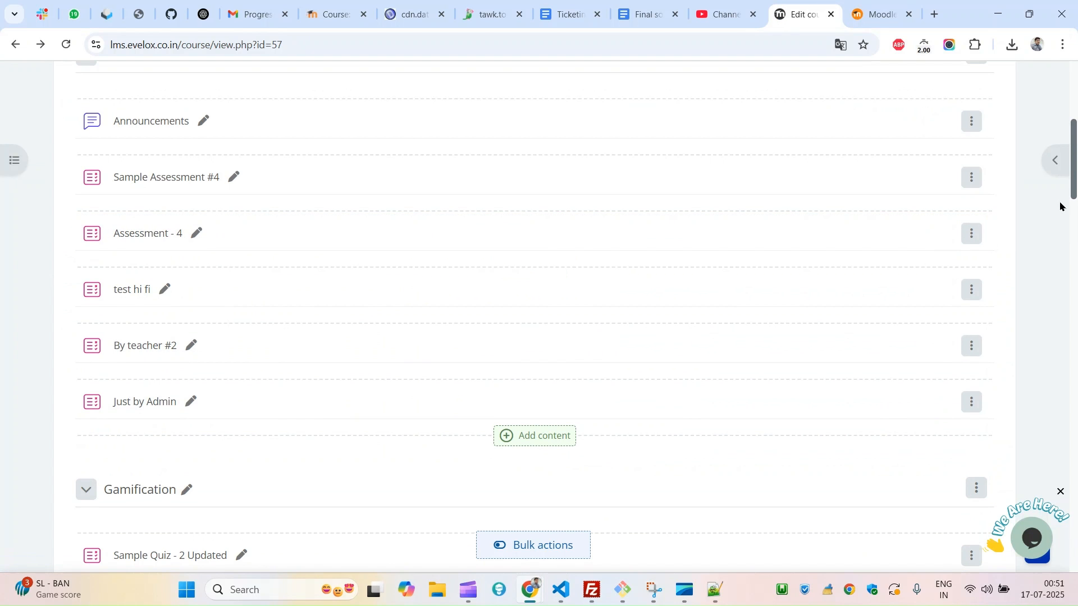
- Open the Sample Course participants list in a separate tab and copy the e-mail address of the second listed teacher
scroll(1075, 140, up, 4)
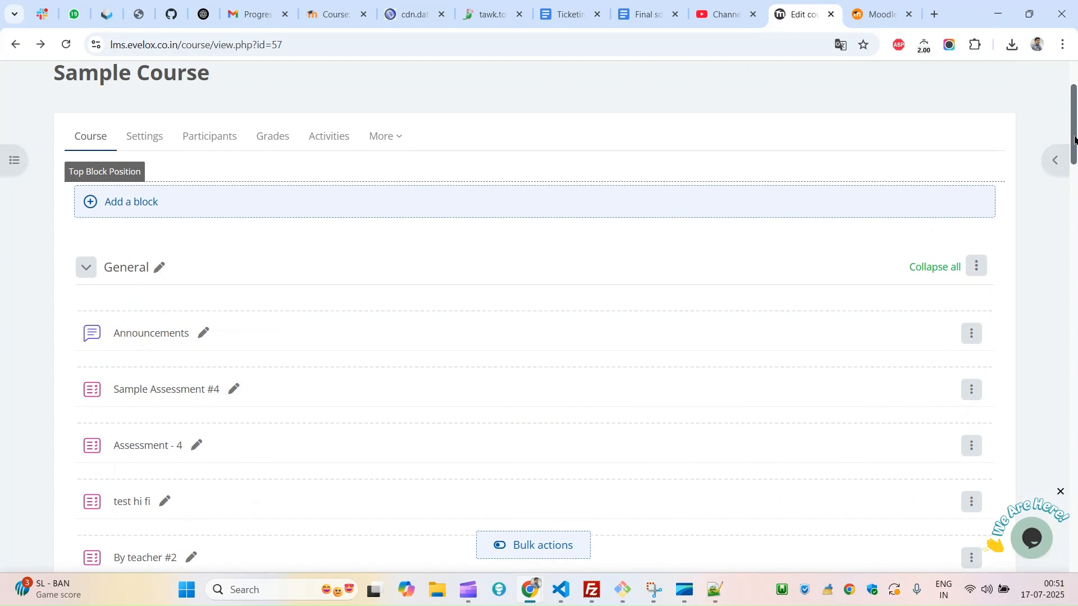
middle_click(225, 139)
click(831, 9)
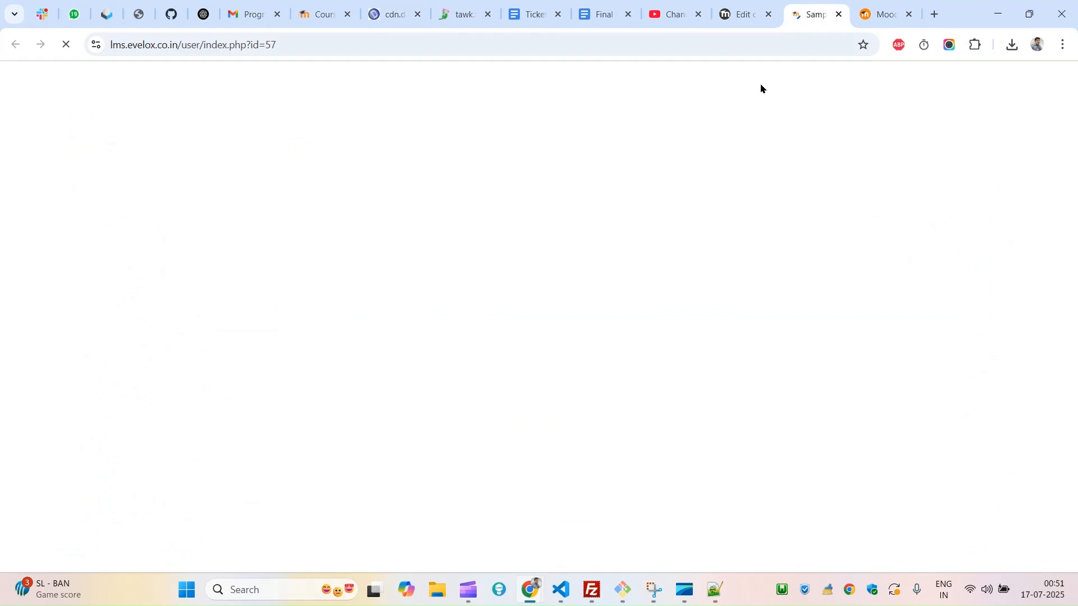
scroll(698, 289, down, 6)
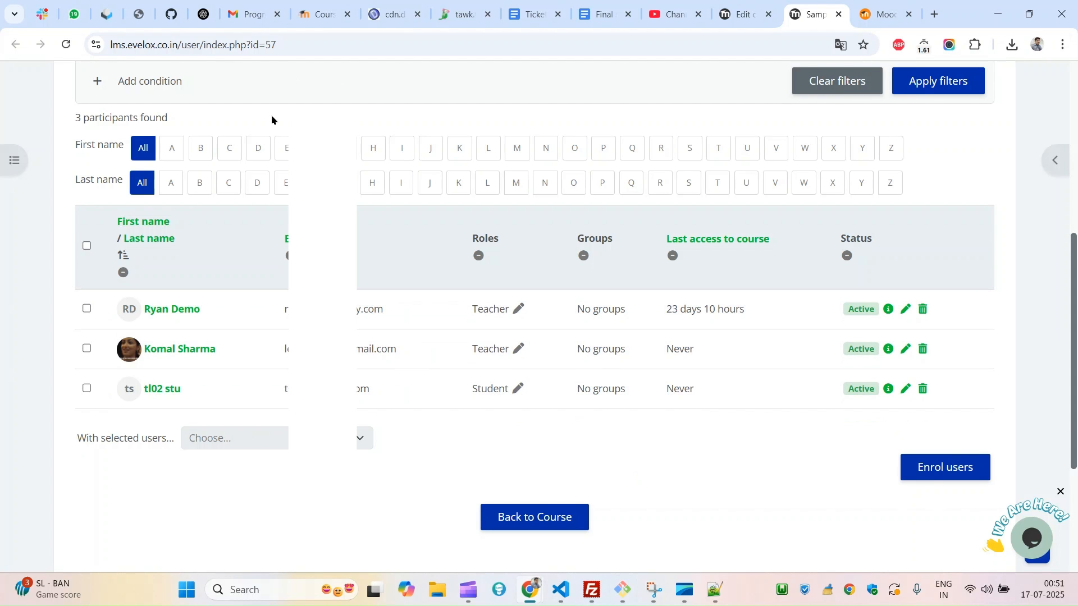
scroll(538, 317, up, 3)
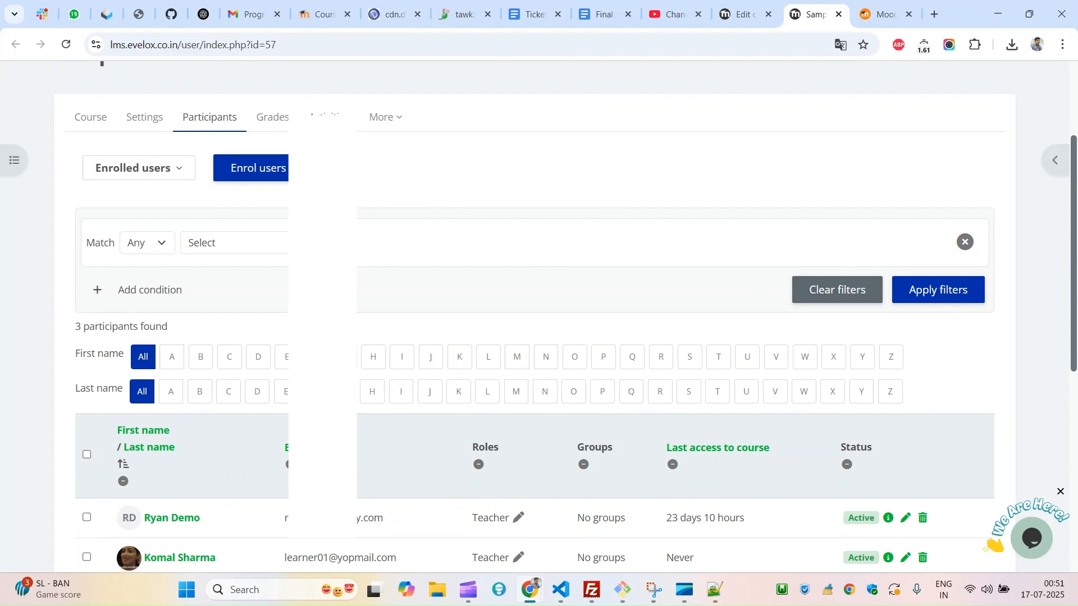
scroll(538, 316, down, 5)
drag(285, 247, 396, 247)
right_click(331, 247)
click(361, 267)
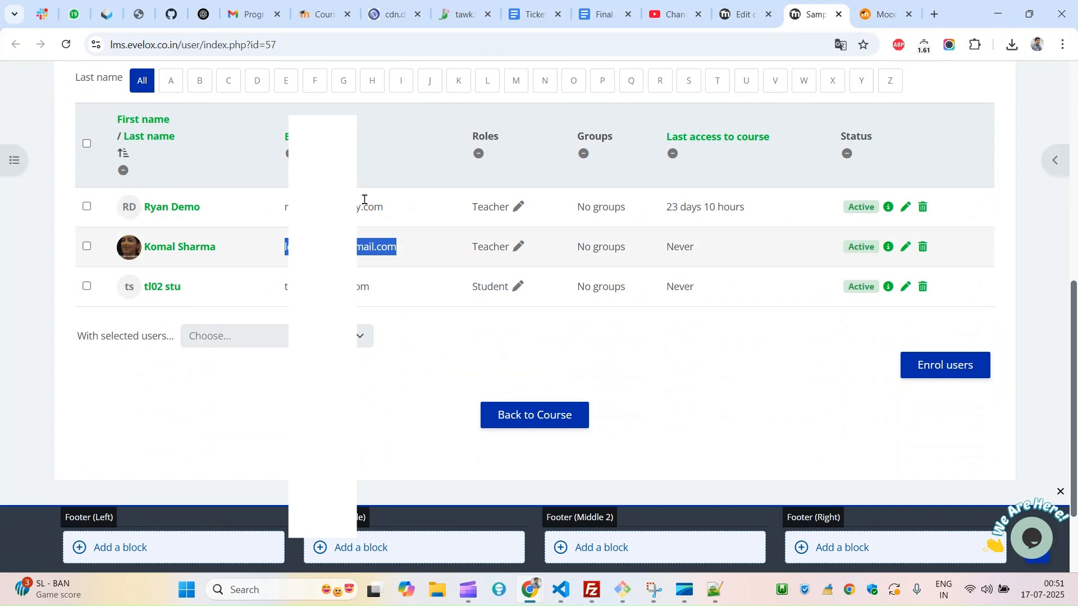
- With edit mode off, open the "Assessment - 4" quiz from the Sample Course page and unfreeze its context
click(738, 4)
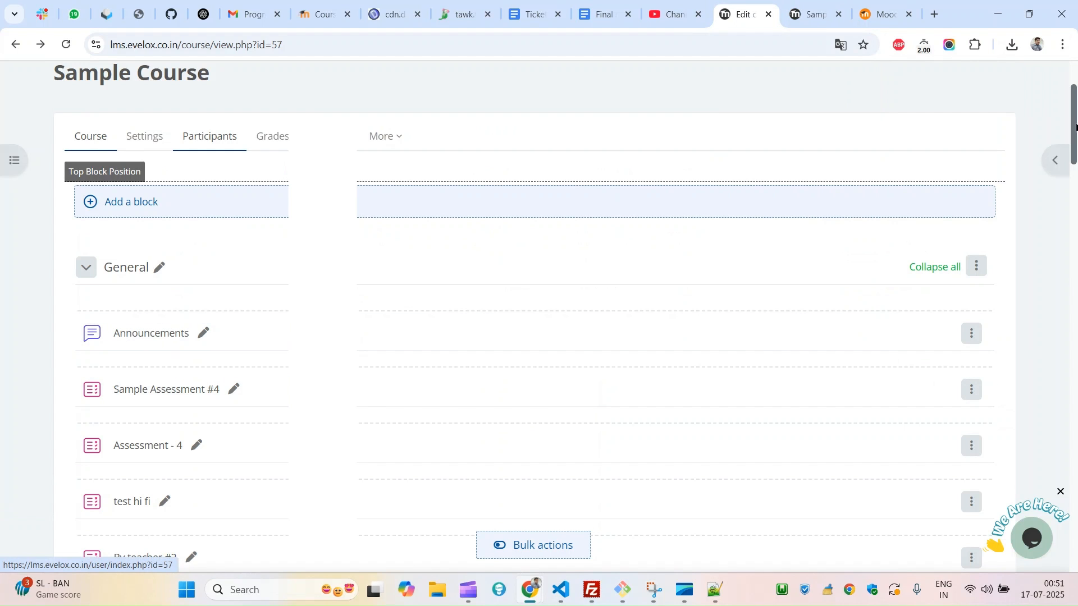
scroll(505, 337, down, 3)
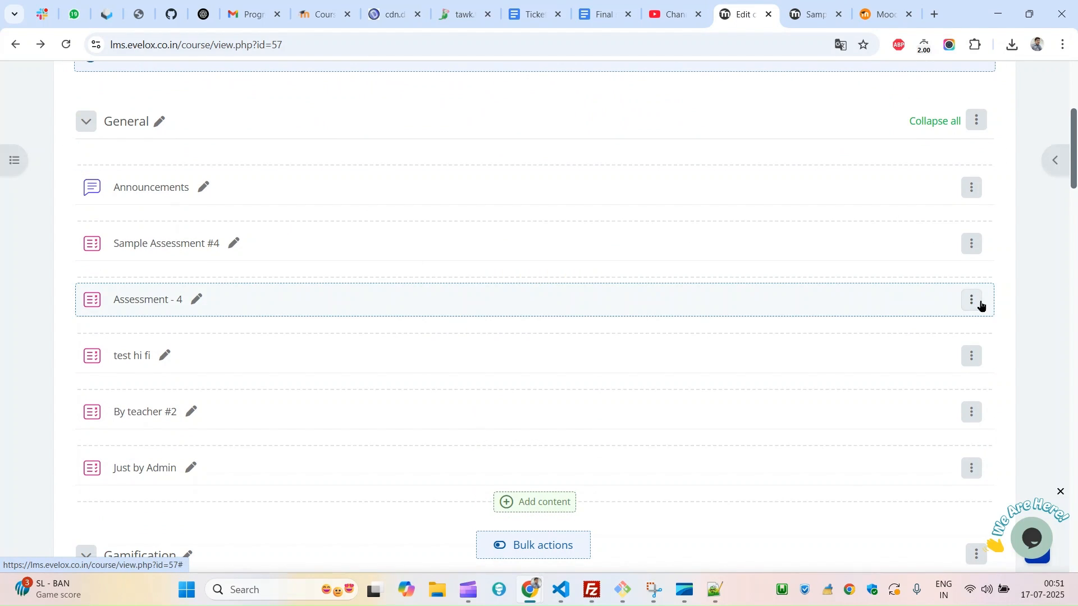
scroll(356, 198, down, 3)
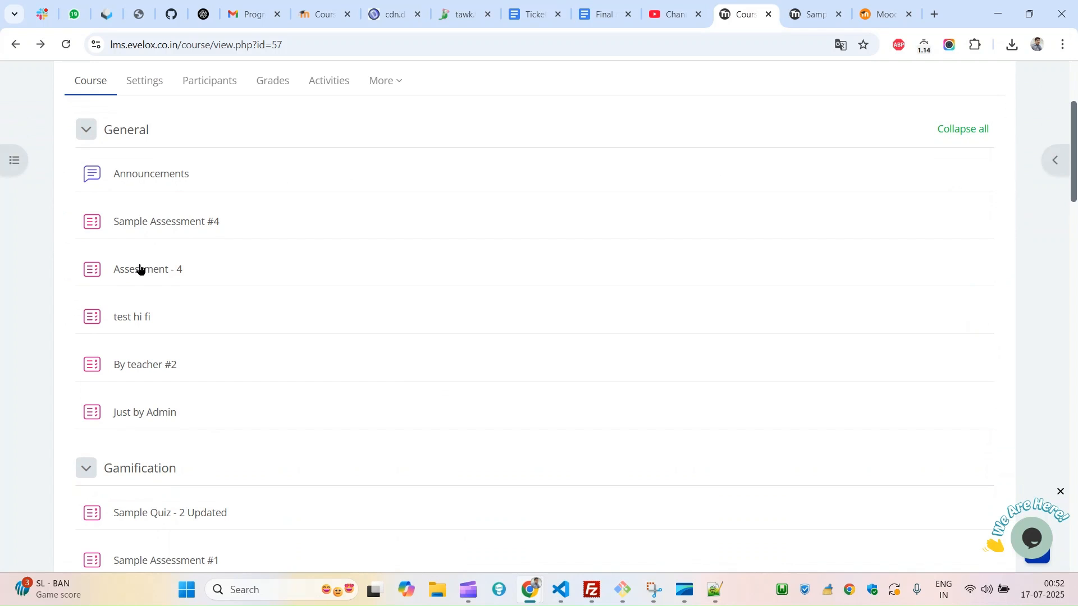
click(140, 269)
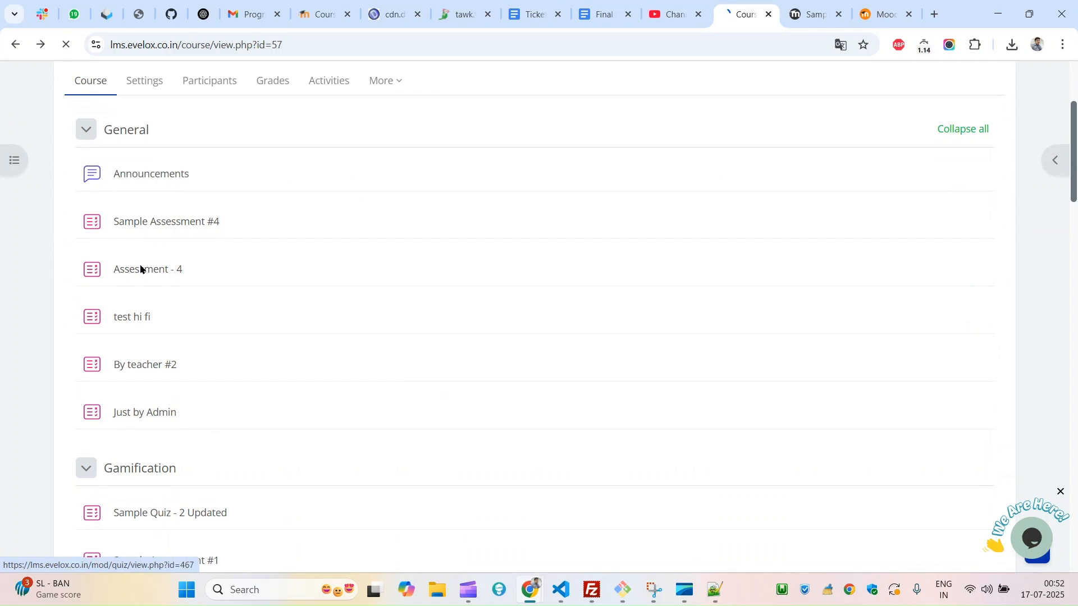
scroll(817, 339, down, 1)
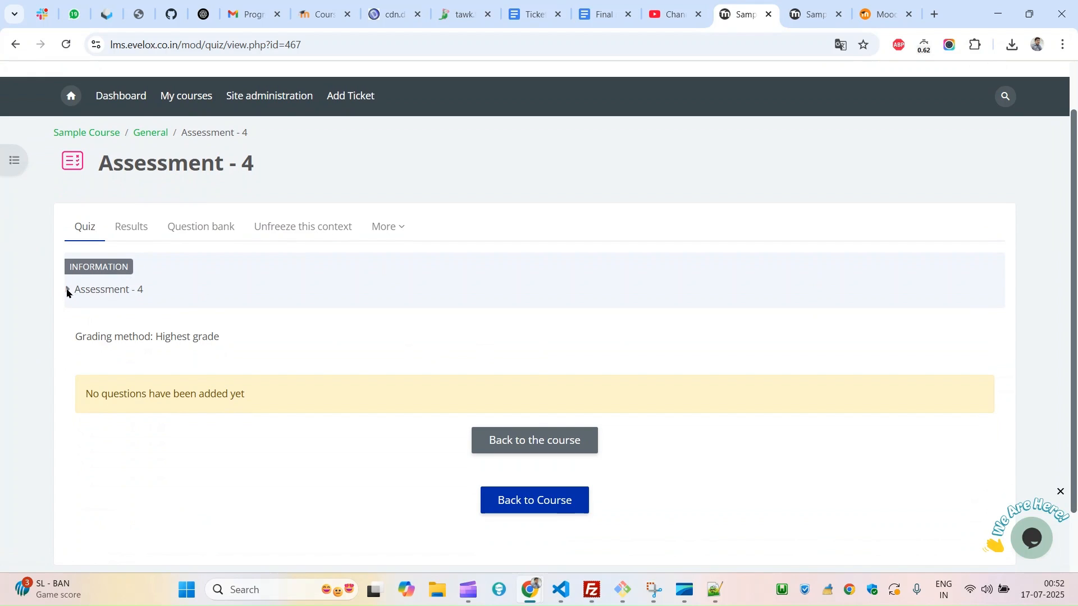
drag(90, 289, 145, 290)
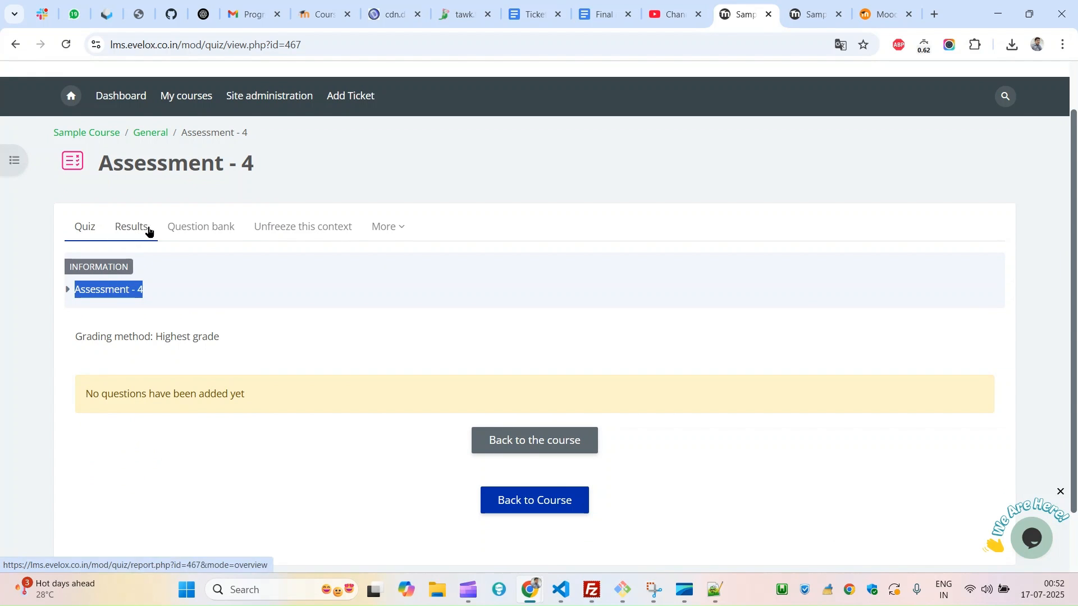
click(324, 239)
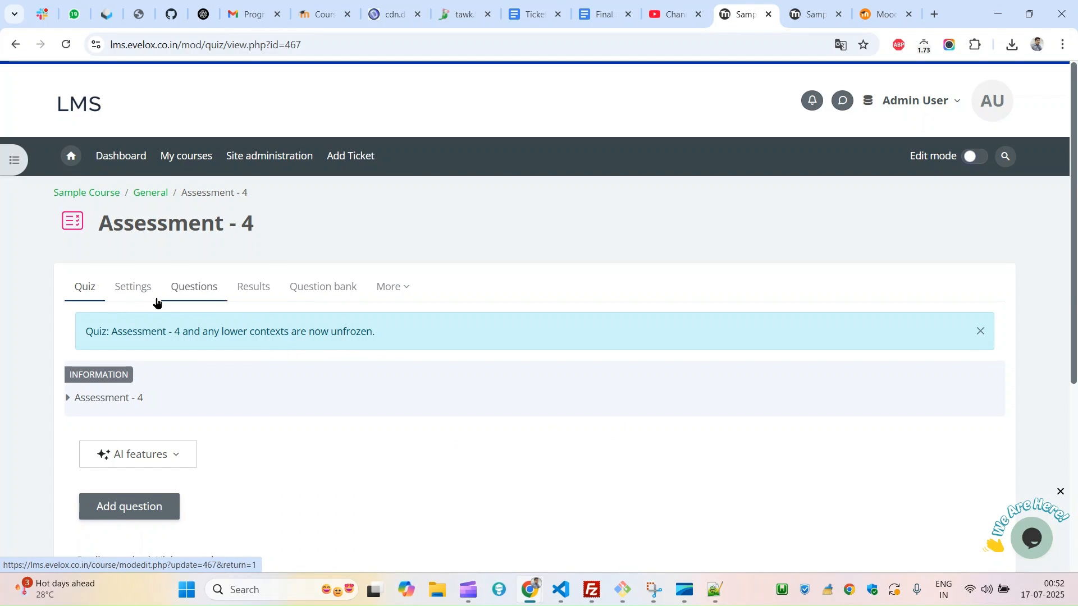
- Open the settings of the "Assessment - 4" quiz and bring up the restriction types under Restrict access
click(135, 289)
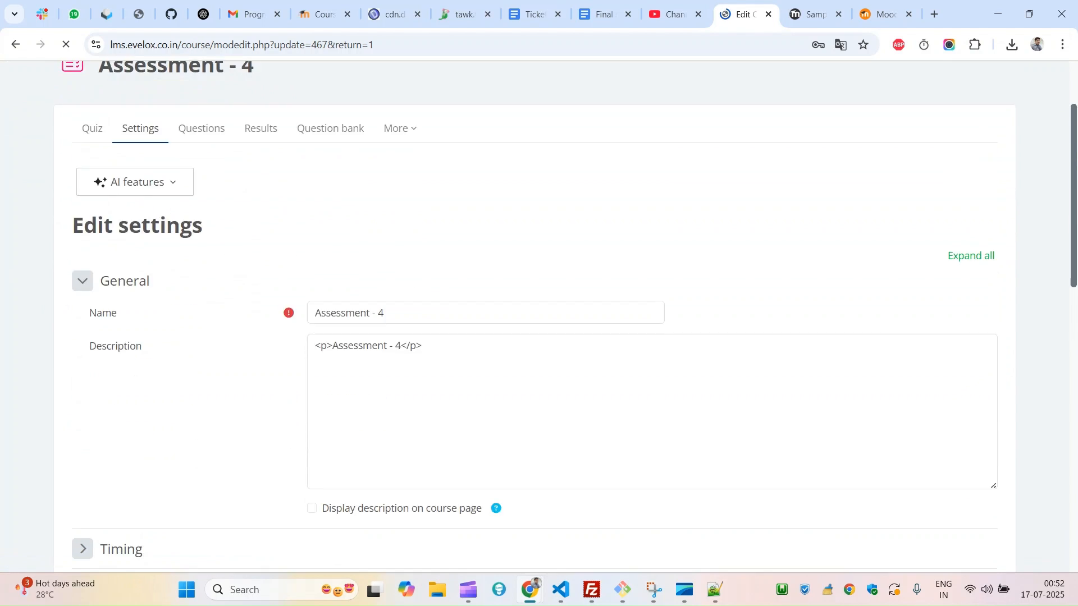
scroll(535, 317, down, 10)
scroll(161, 506, down, 2)
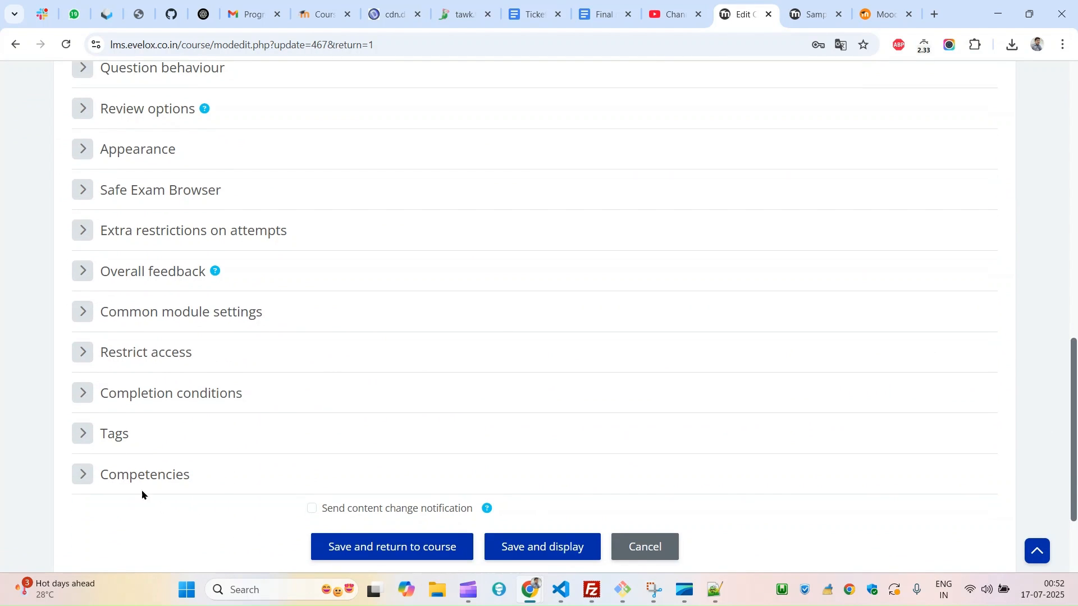
click(87, 355)
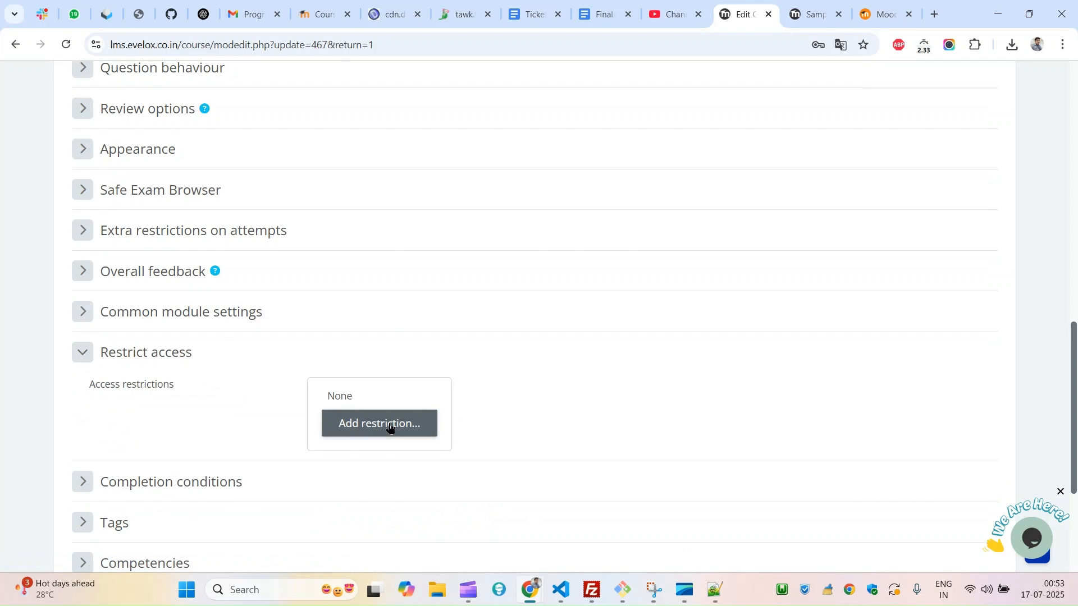
click(391, 427)
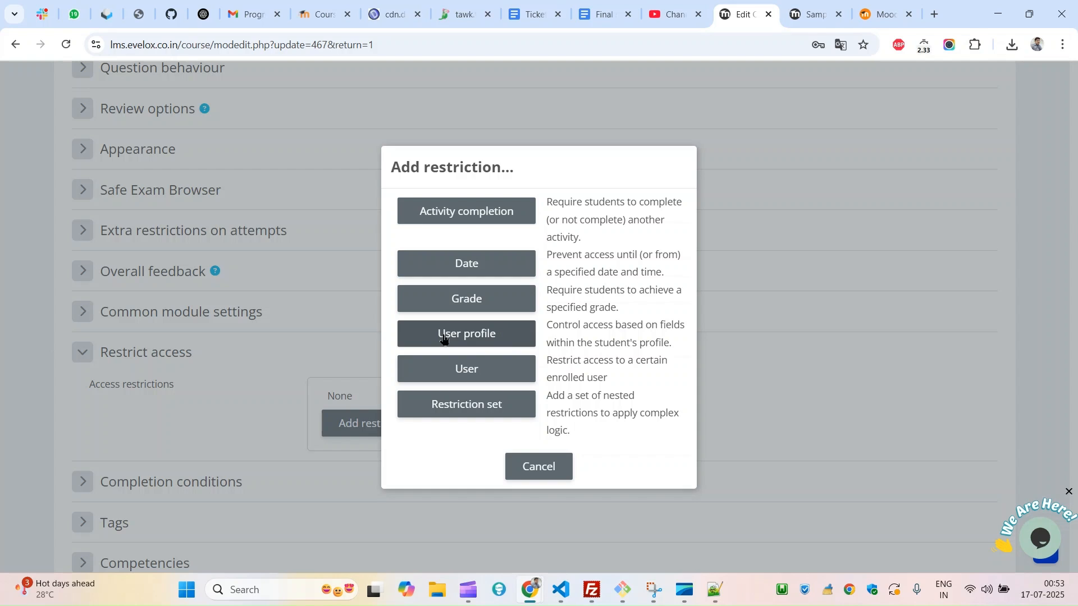
- Examine the Restrict access example on the Restriction by user plugin page alongside the course participants and the available restriction types
click(816, 12)
click(872, 5)
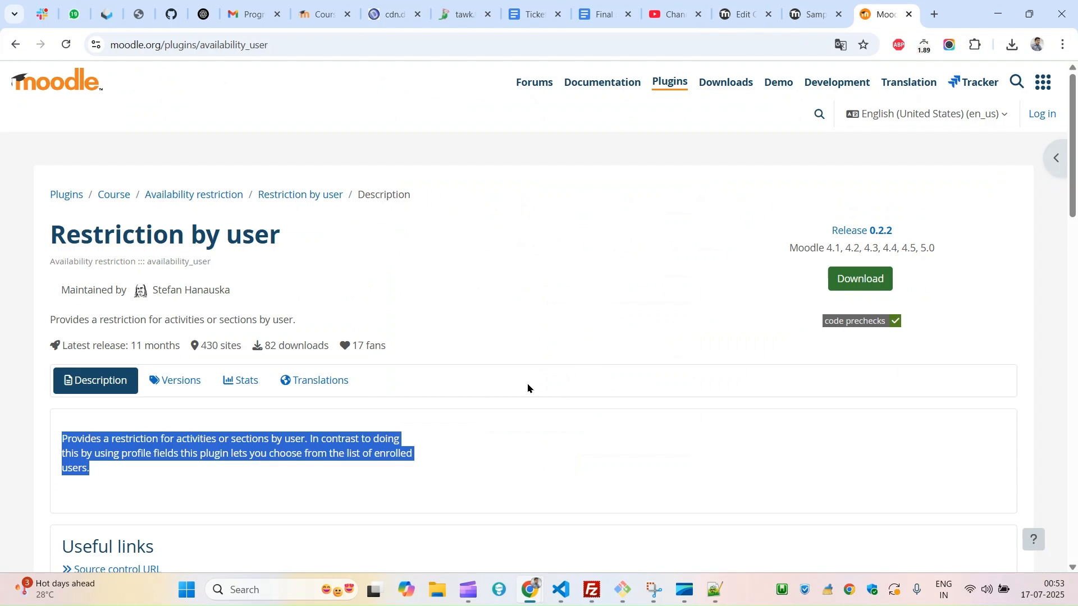
scroll(1072, 146, down, 10)
click(201, 209)
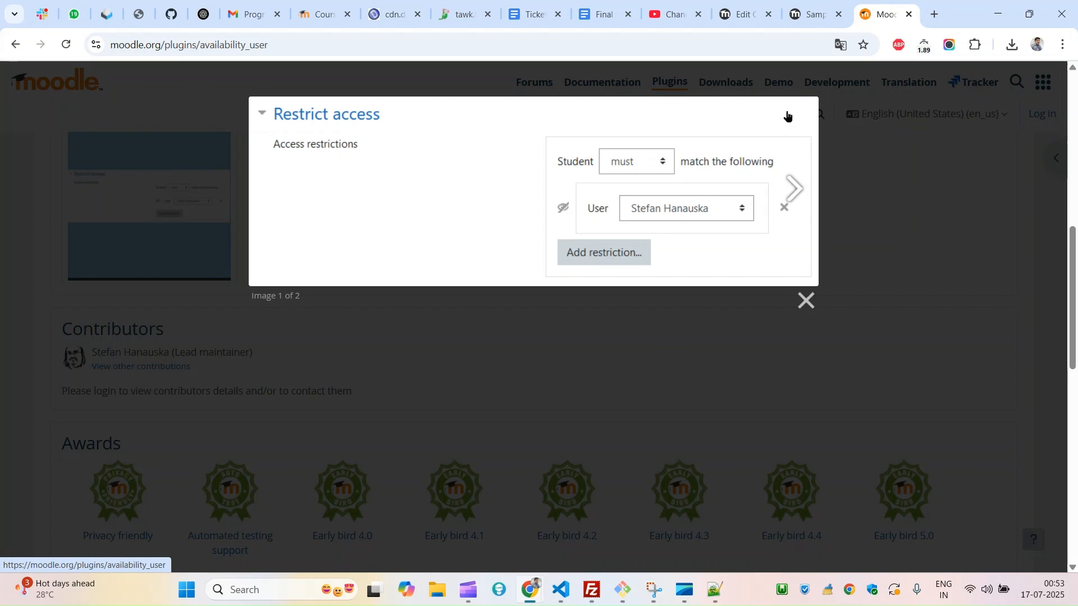
click(807, 14)
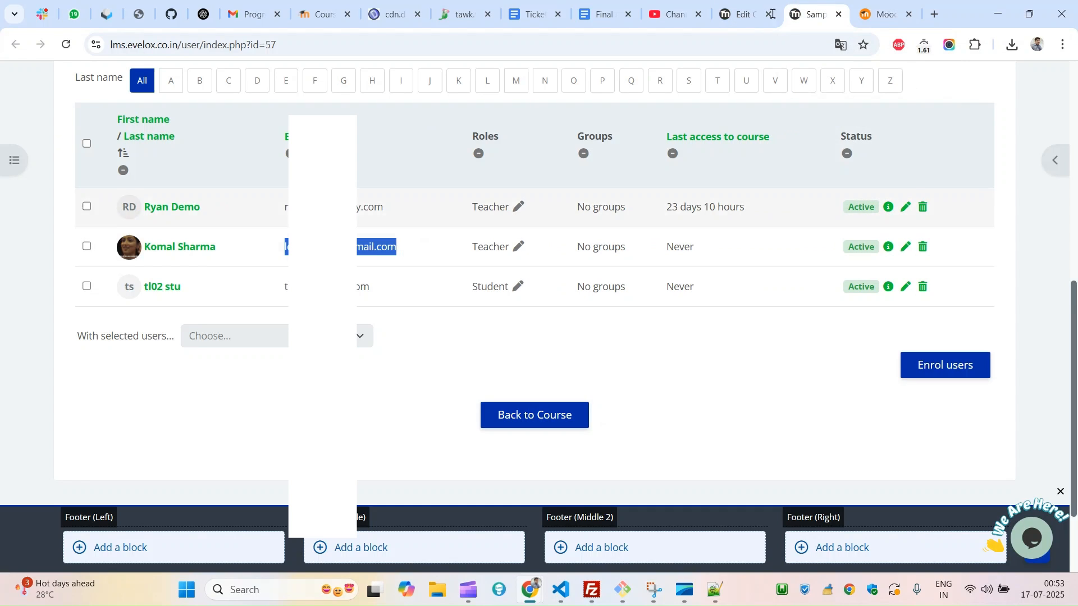
click(745, 7)
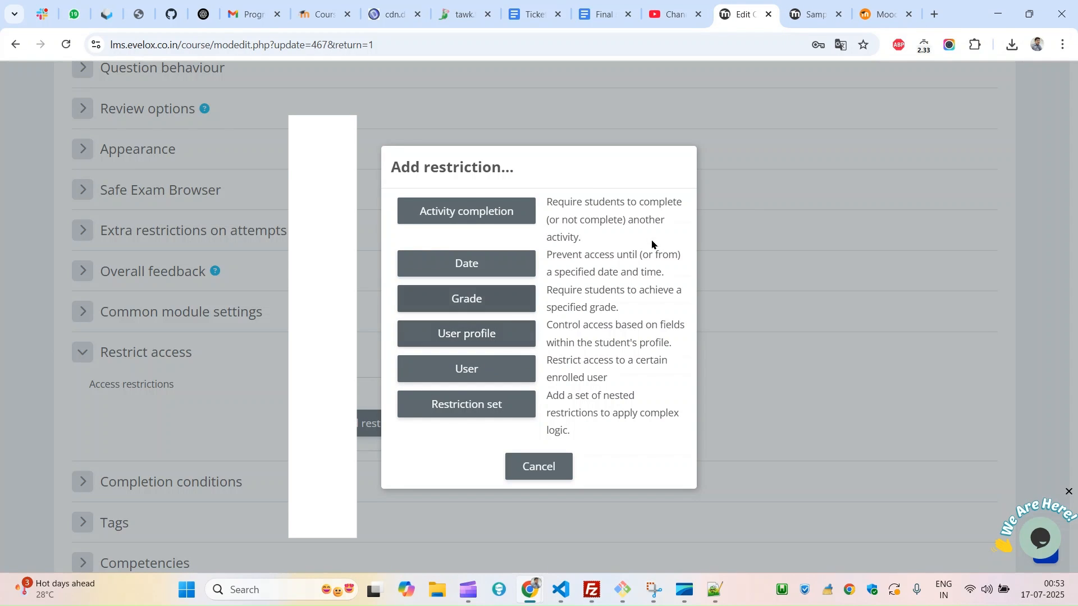
click(829, 6)
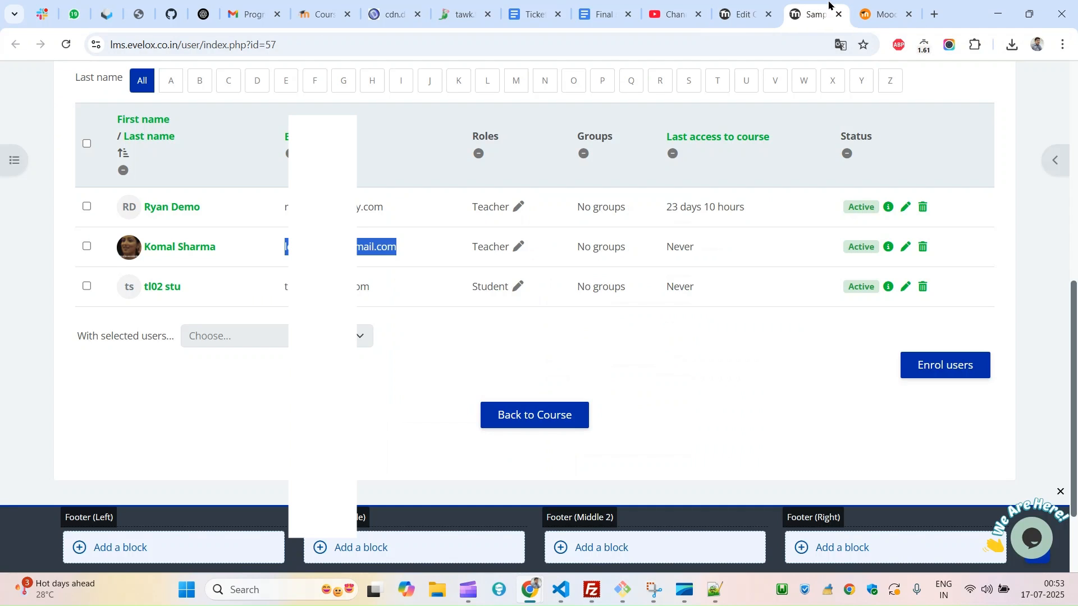
click(883, 12)
click(743, 5)
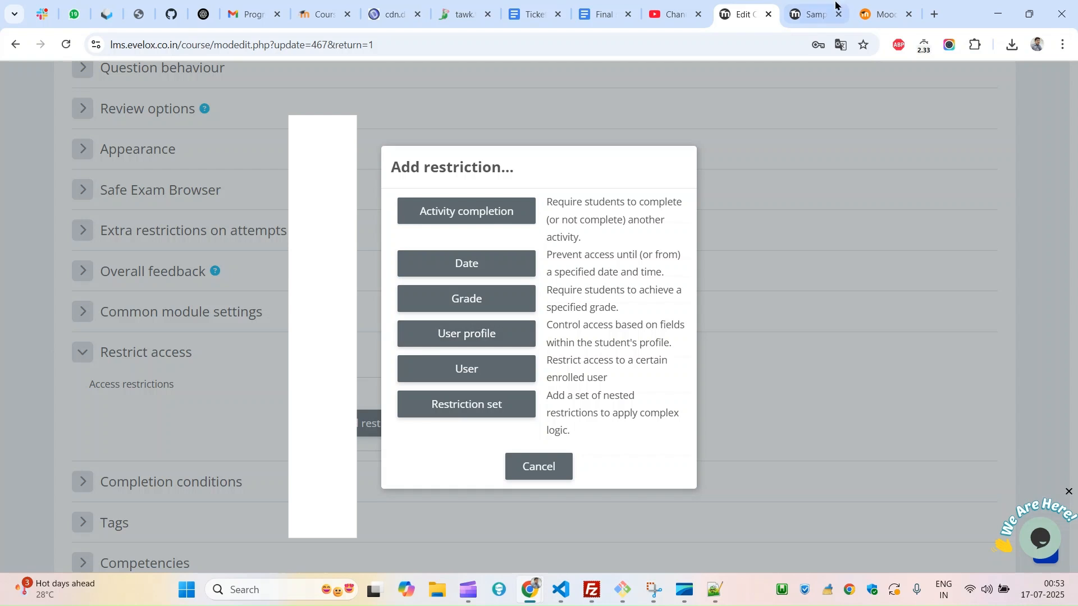
drag(887, 12, 895, 108)
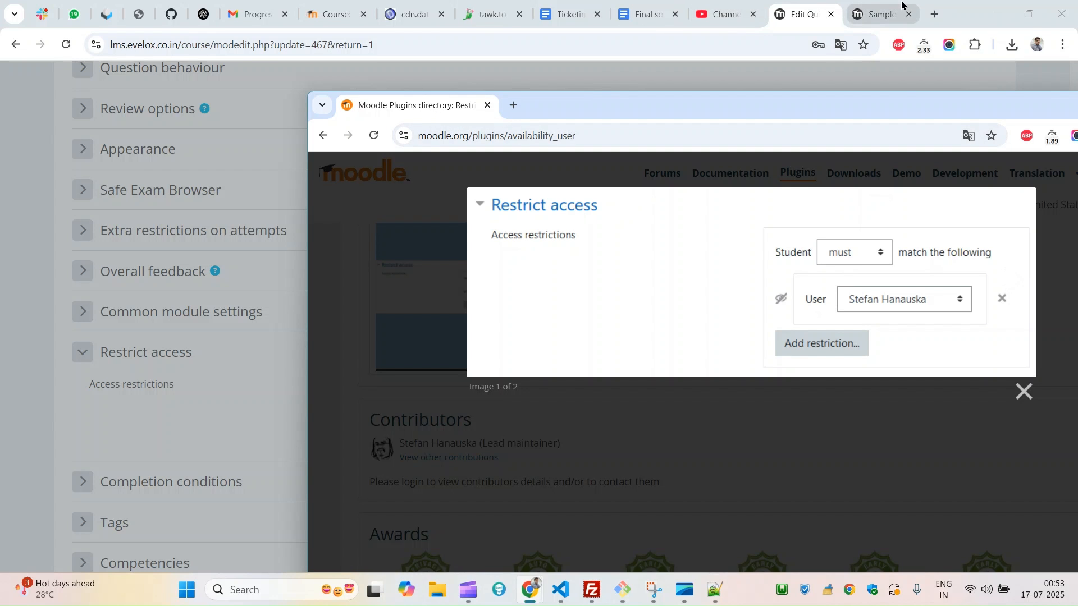
drag(440, 105, 812, 4)
click(740, 5)
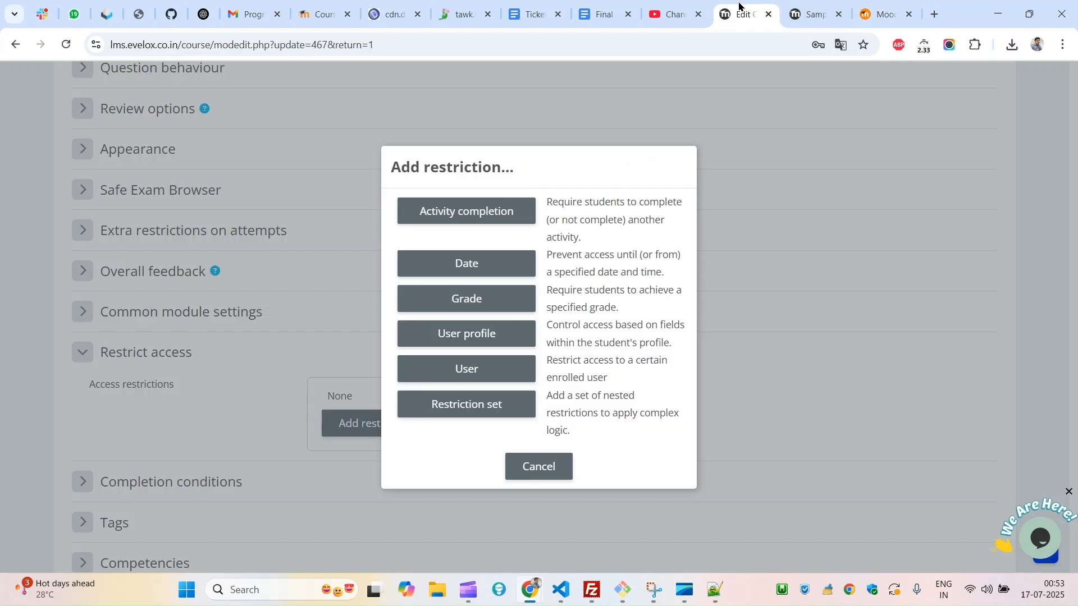
- Add a User restriction that students must match, select the second listed enrolled user, and save and display the quiz
click(458, 370)
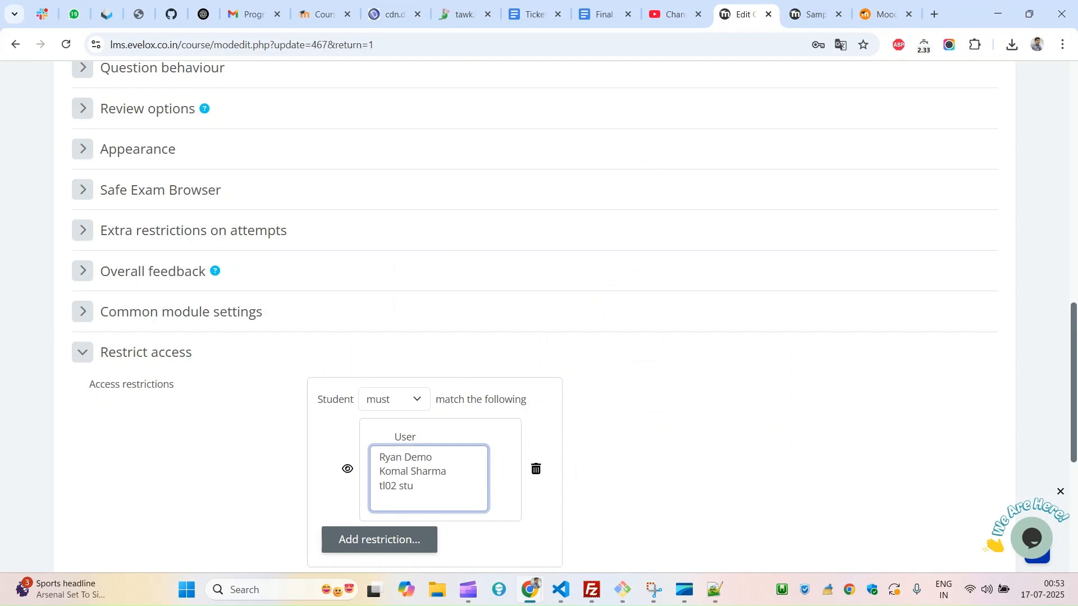
scroll(552, 382, down, 2)
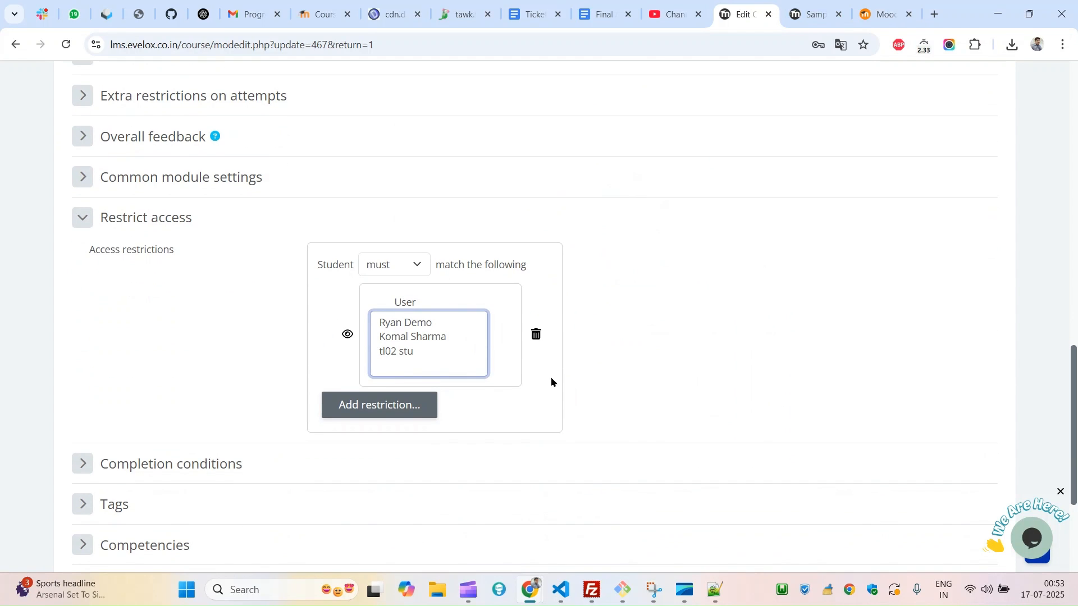
click(398, 337)
mouse_move(1074, 385)
mouse_down()
mouse_move(1073, 232)
mouse_move(1073, 376)
mouse_up()
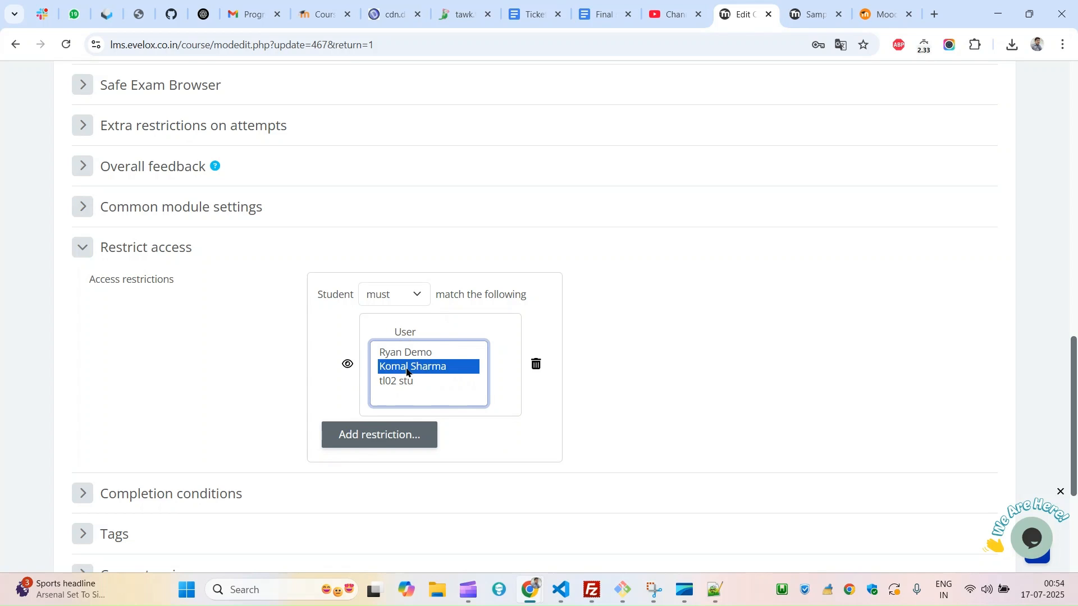
click(399, 441)
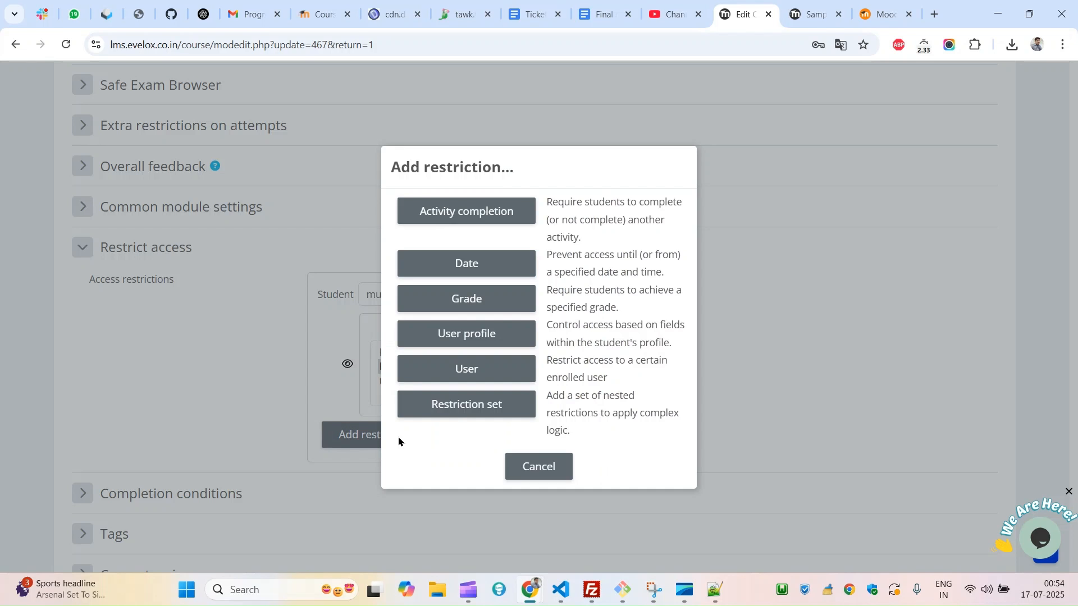
click(545, 464)
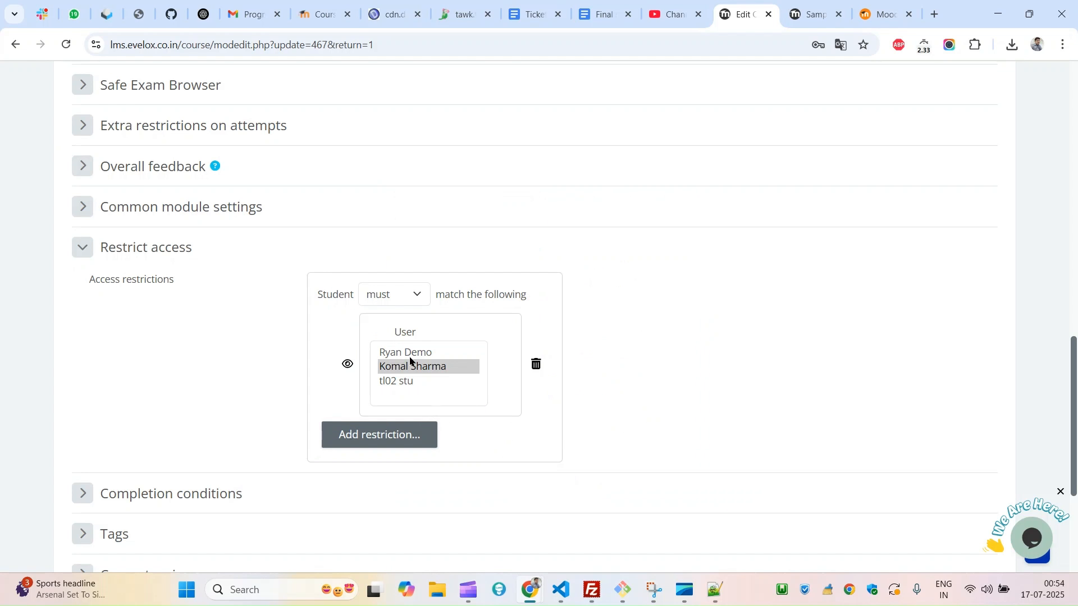
scroll(702, 342, down, 4)
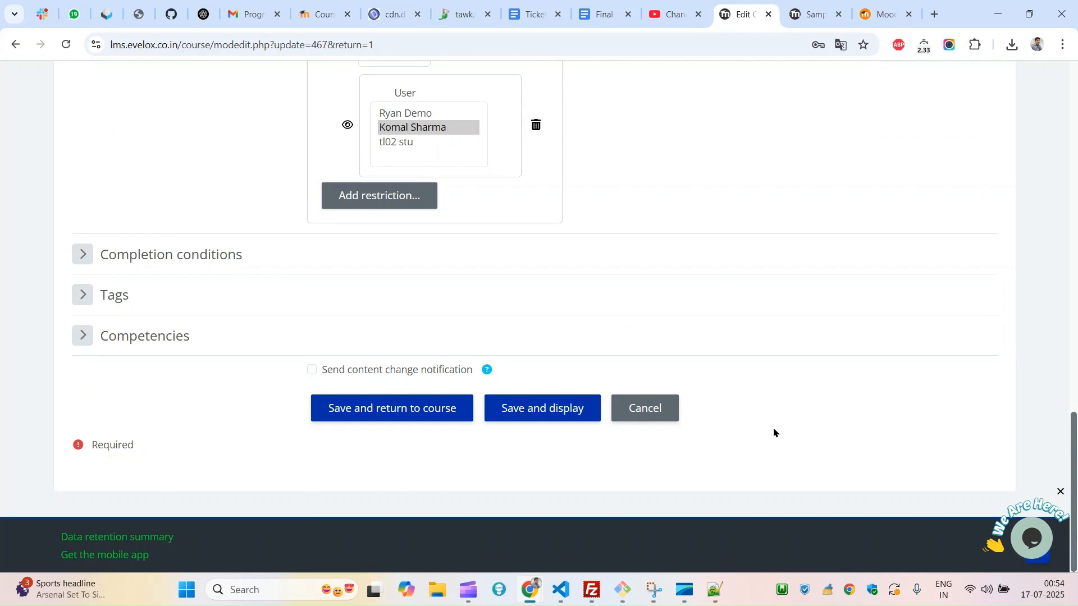
click(553, 418)
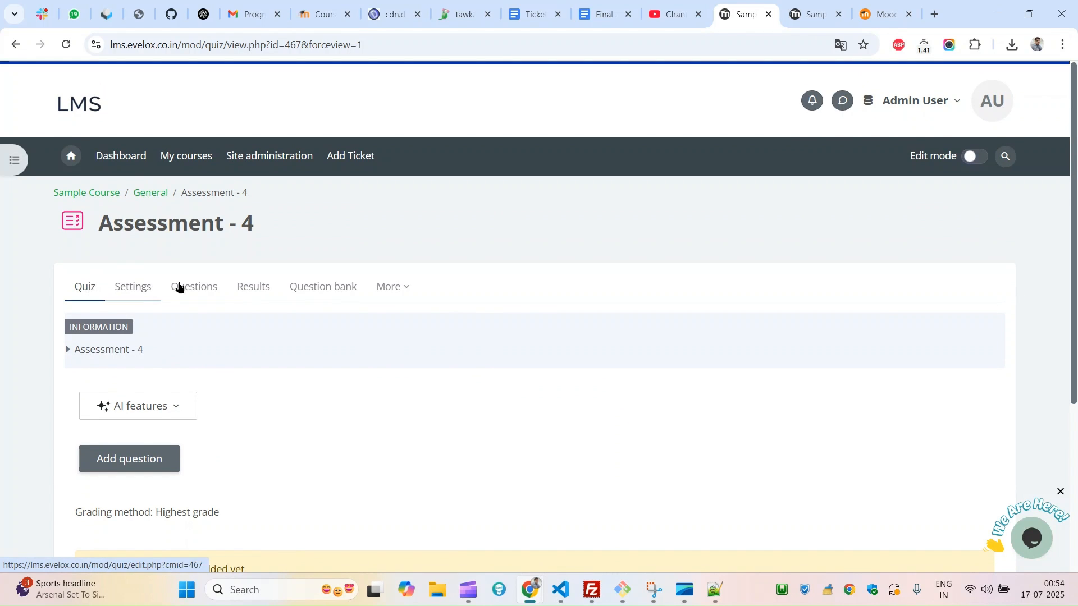
- Open the Sample Course participants list and check the third participant's profile before returning to the list
click(105, 199)
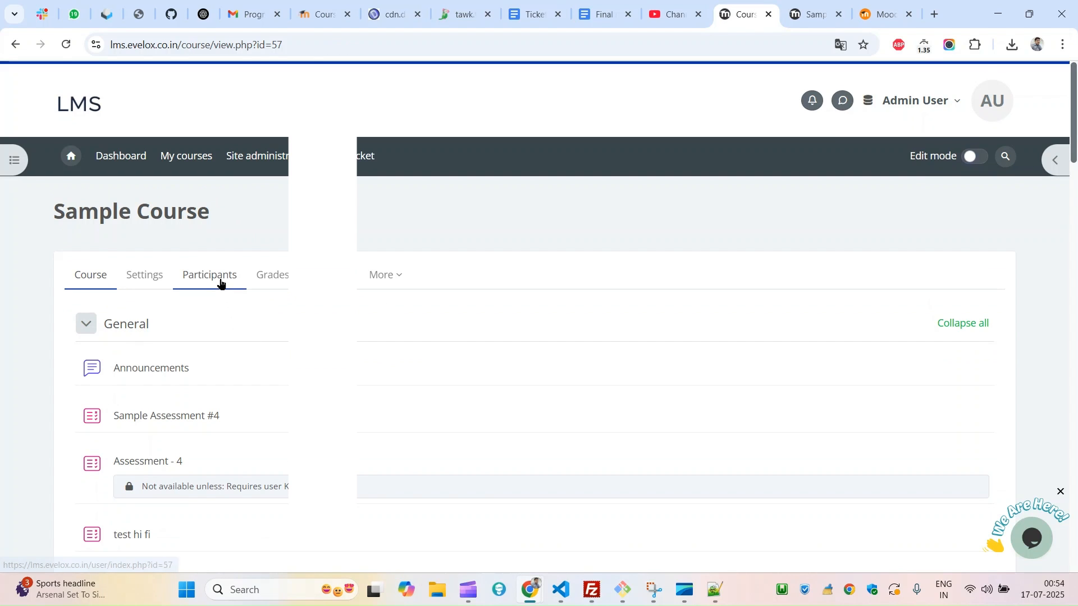
click(221, 282)
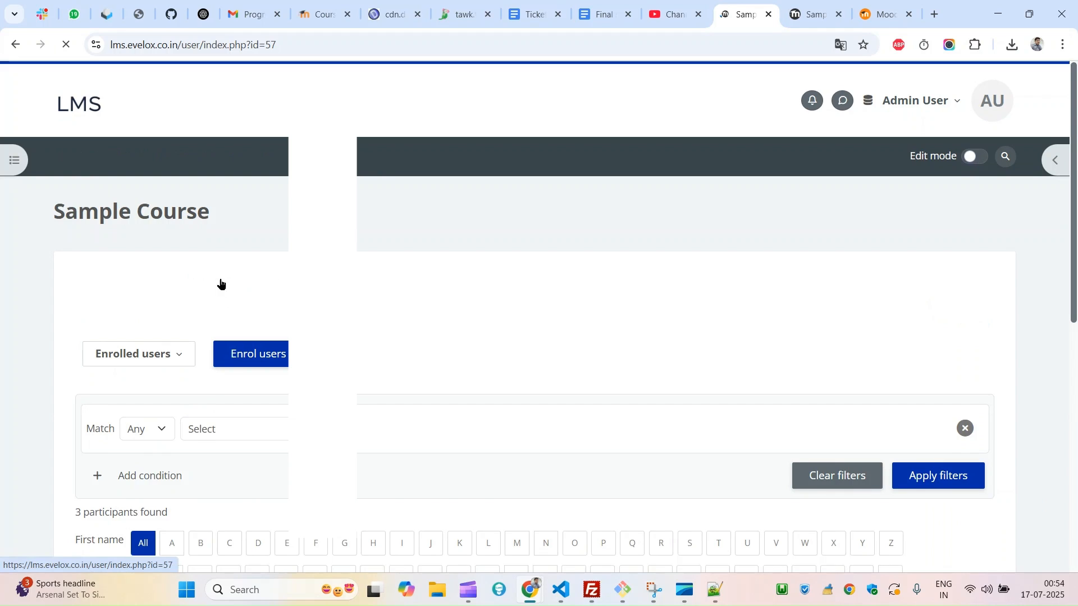
scroll(792, 274, down, 6)
scroll(534, 317, down, 1)
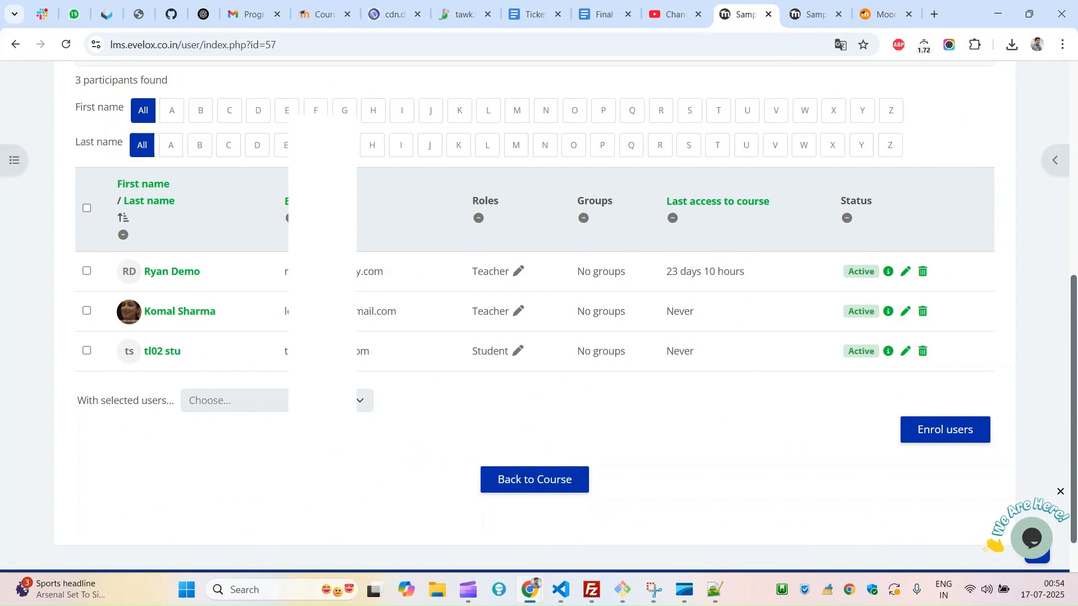
click(161, 352)
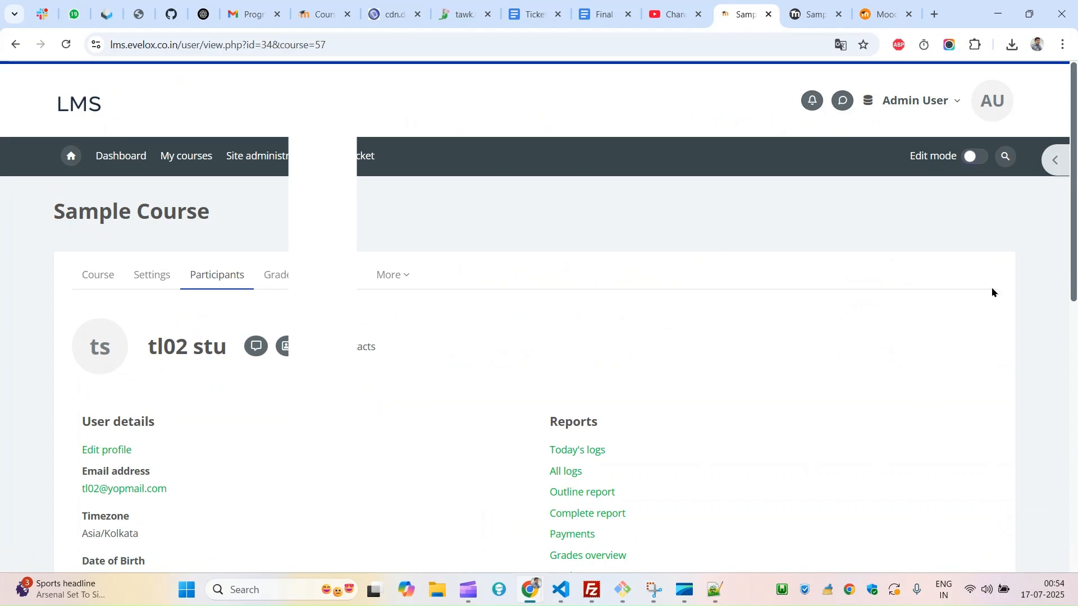
click(14, 44)
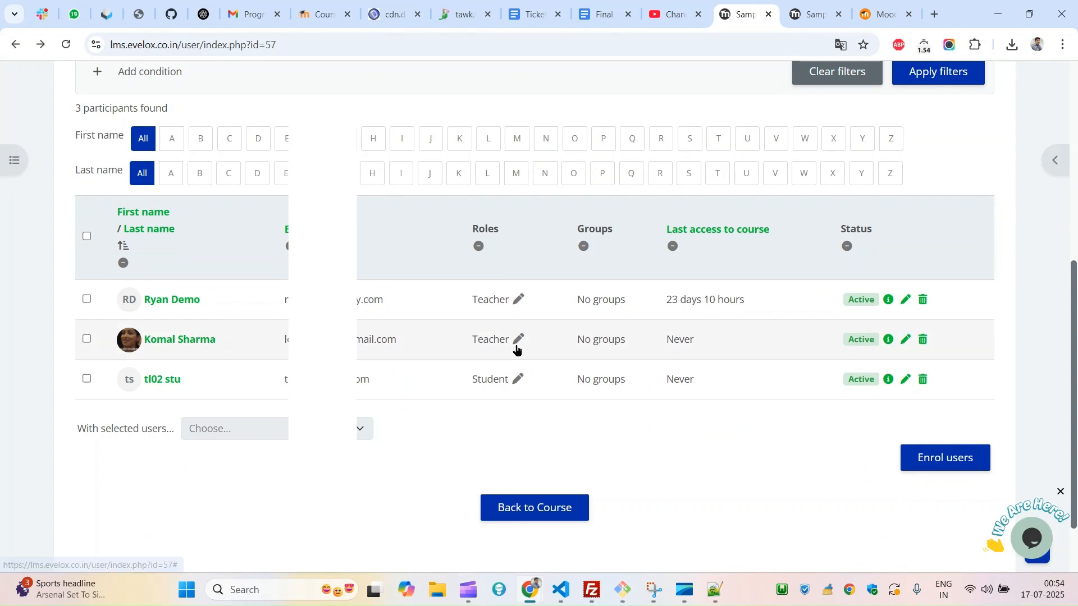
- Change the second participant's course role from Teacher to Student and save the role assignment
click(516, 343)
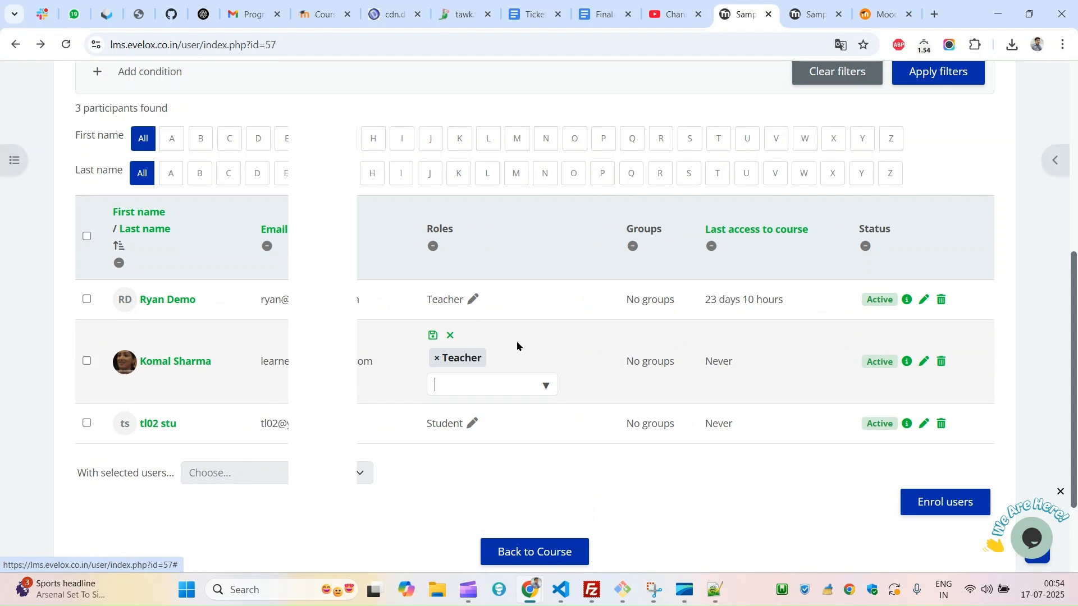
click(543, 388)
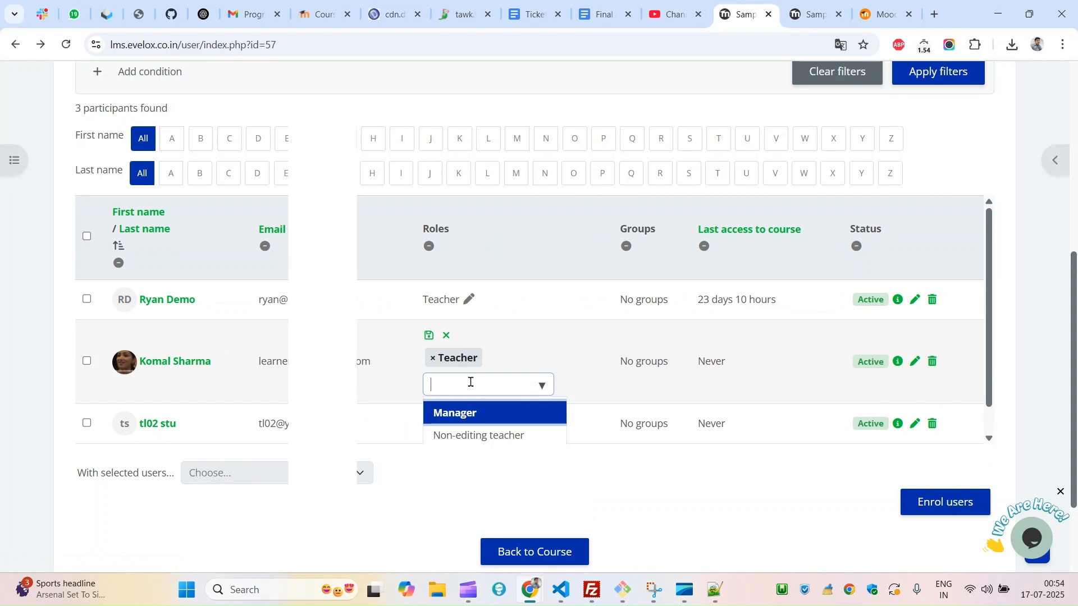
text(S)
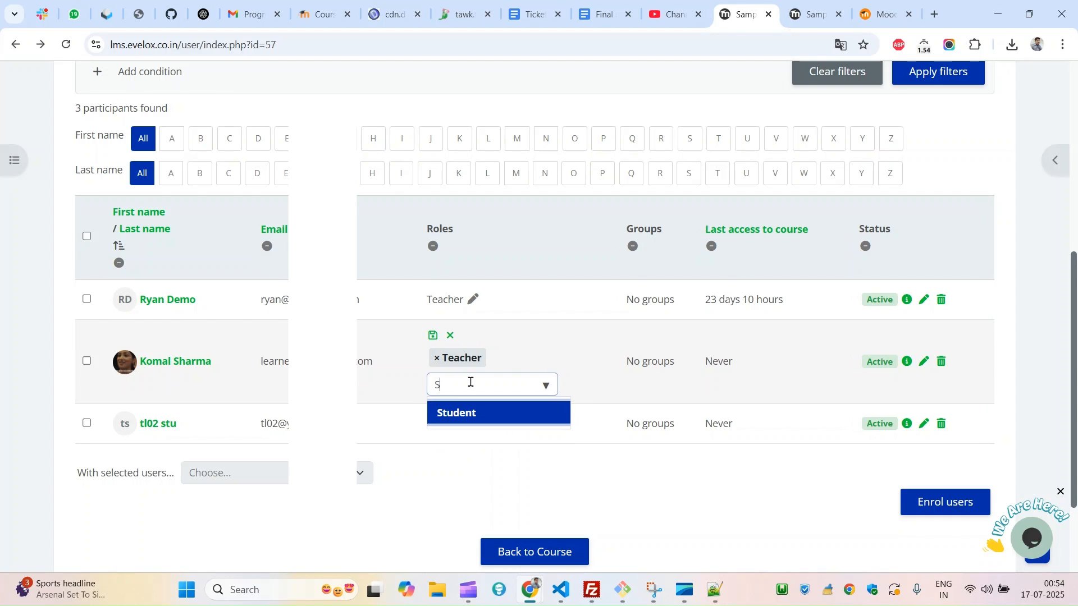
text(TU)
click(468, 416)
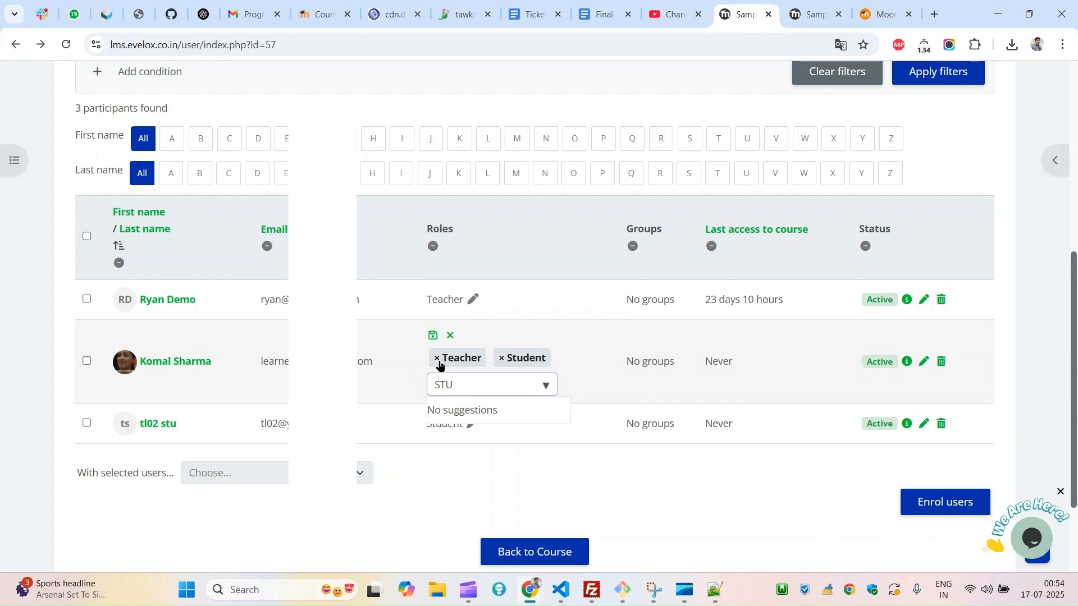
click(437, 360)
click(433, 337)
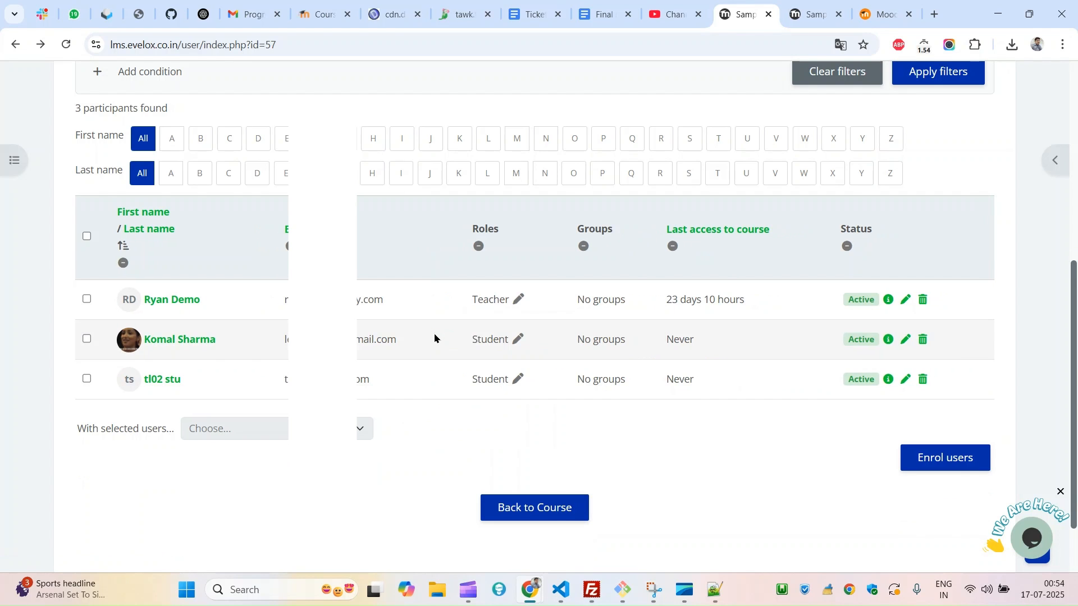
- Open the profile of the third listed participant, a student without access to the quiz, and log in as that user
drag(411, 345, 142, 342)
drag(396, 382, 145, 387)
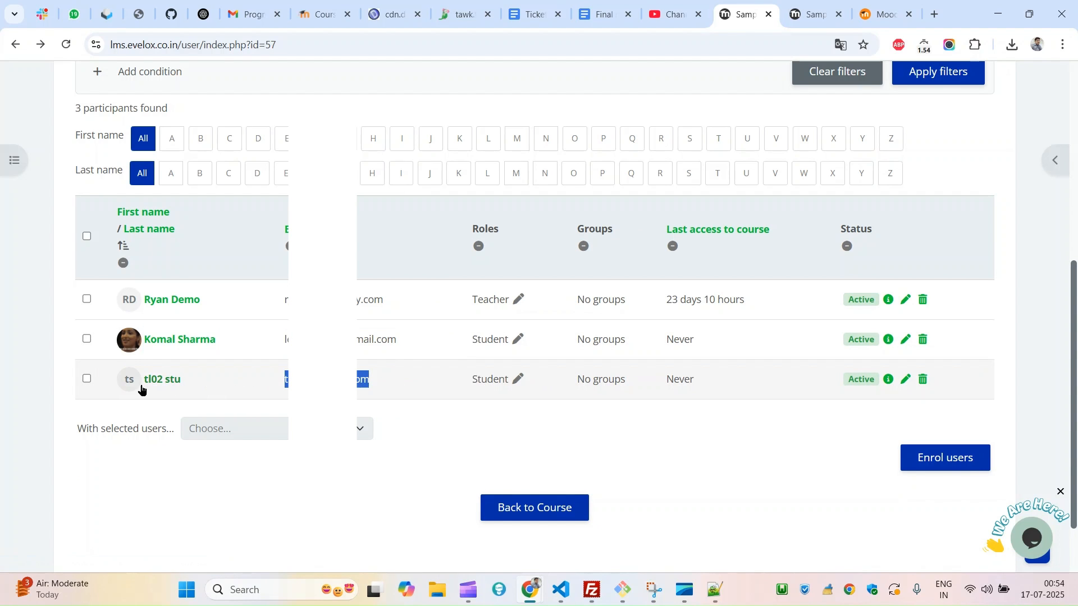
triple_click(321, 340)
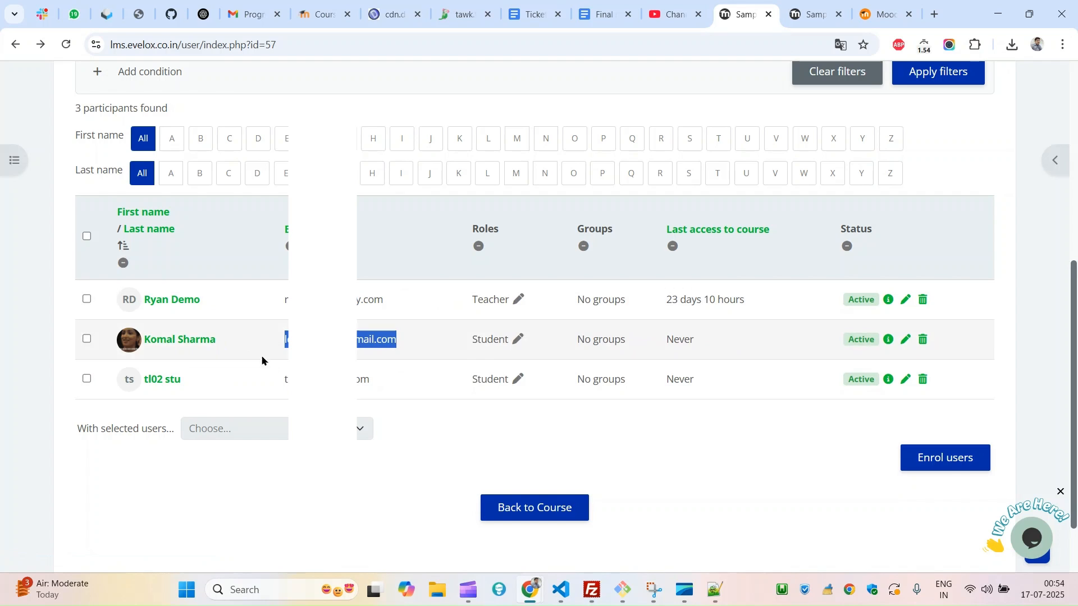
drag(284, 340, 879, 340)
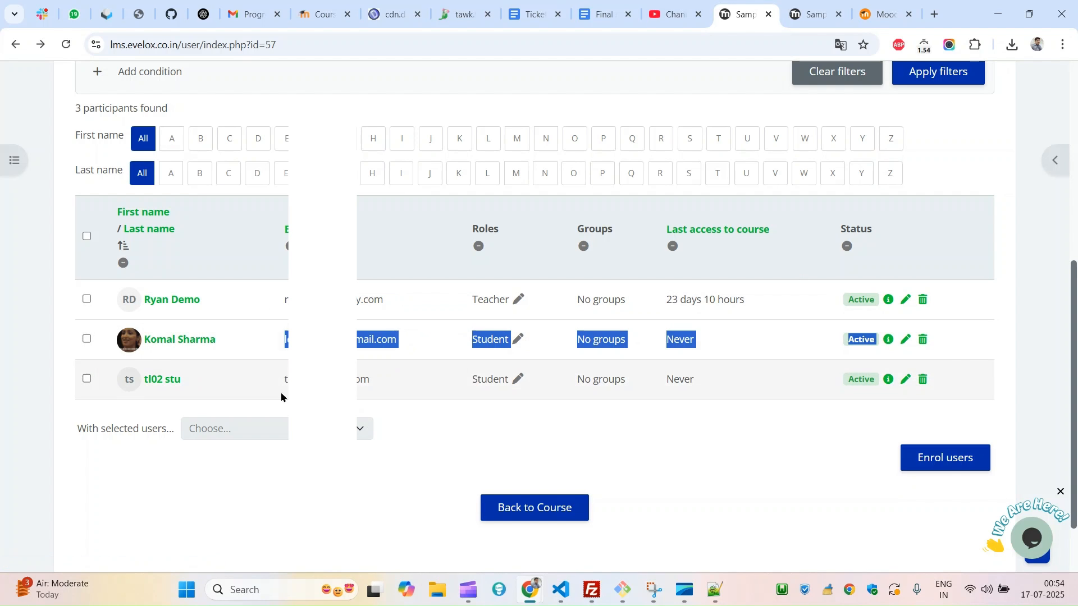
drag(398, 340, 216, 360)
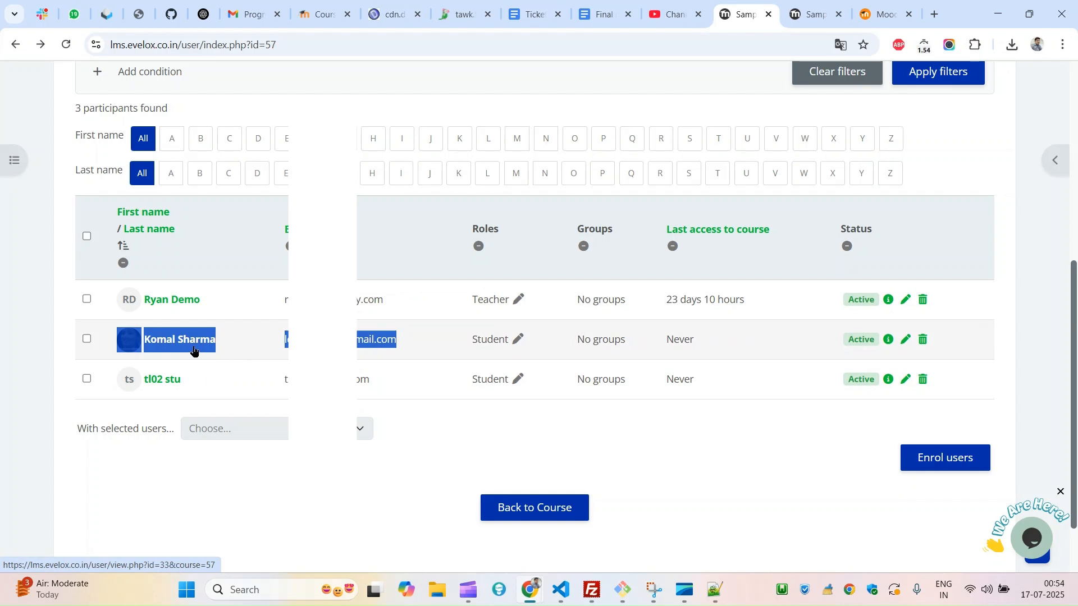
click(165, 384)
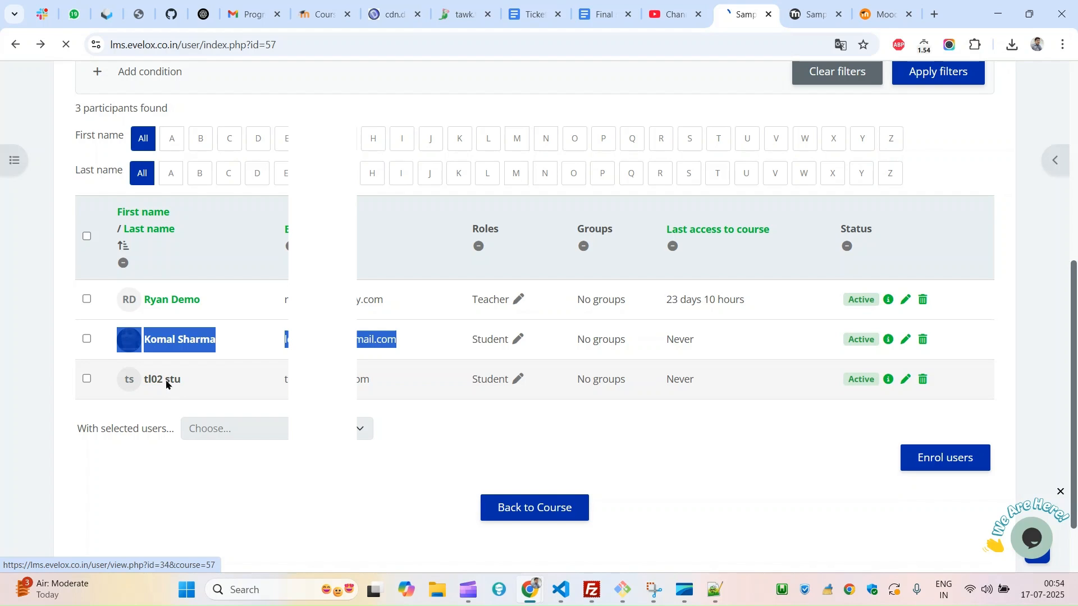
scroll(1066, 365, down, 5)
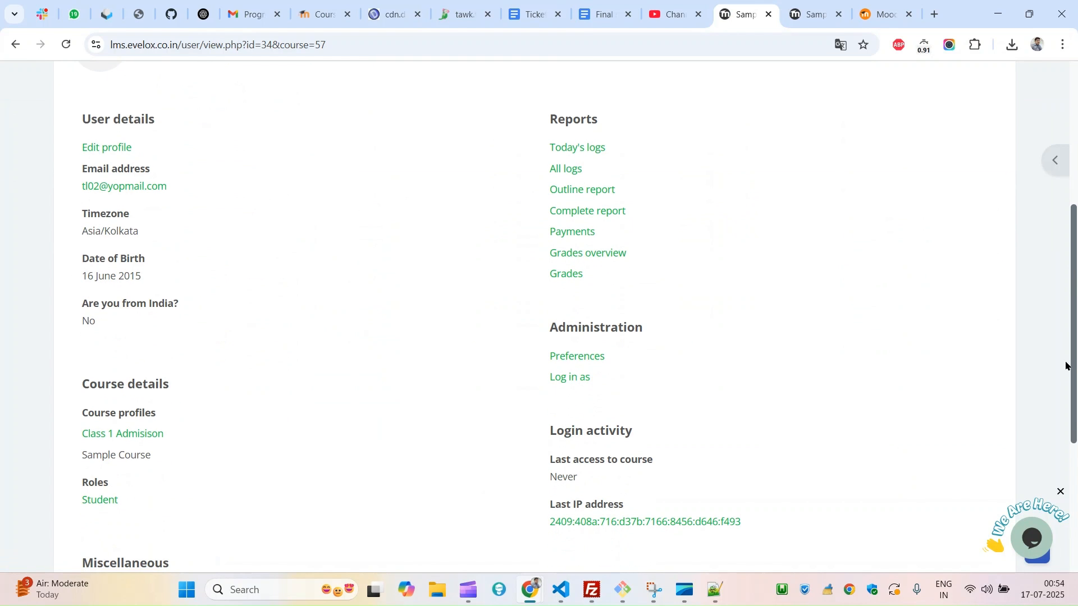
click(570, 377)
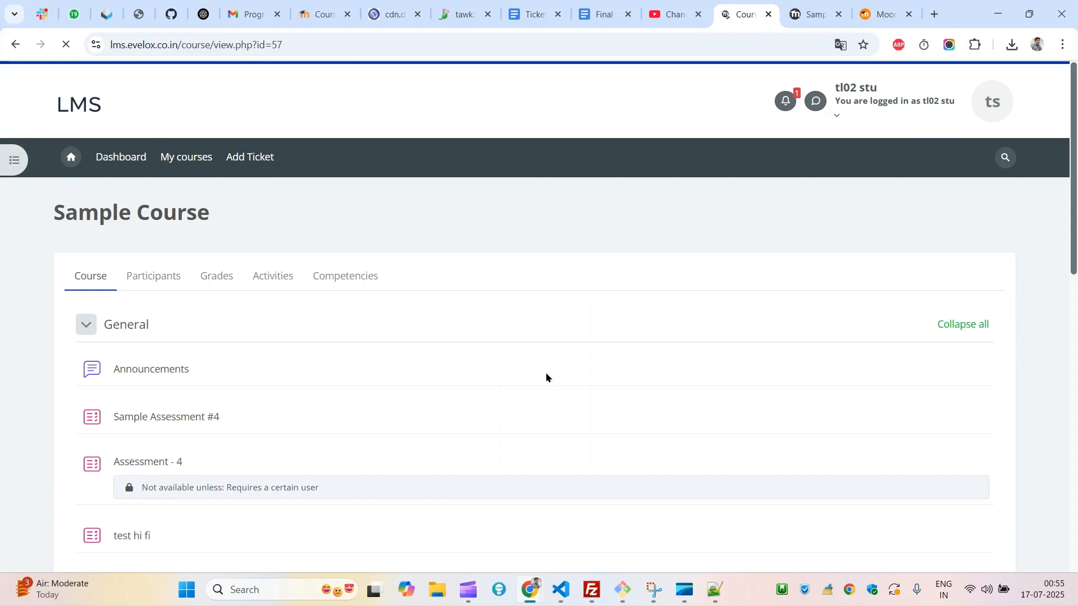
- Examine the restriction notice under "Assessment - 4" on the Sample Course page as the non-permitted student
drag(1077, 163, 1077, 193)
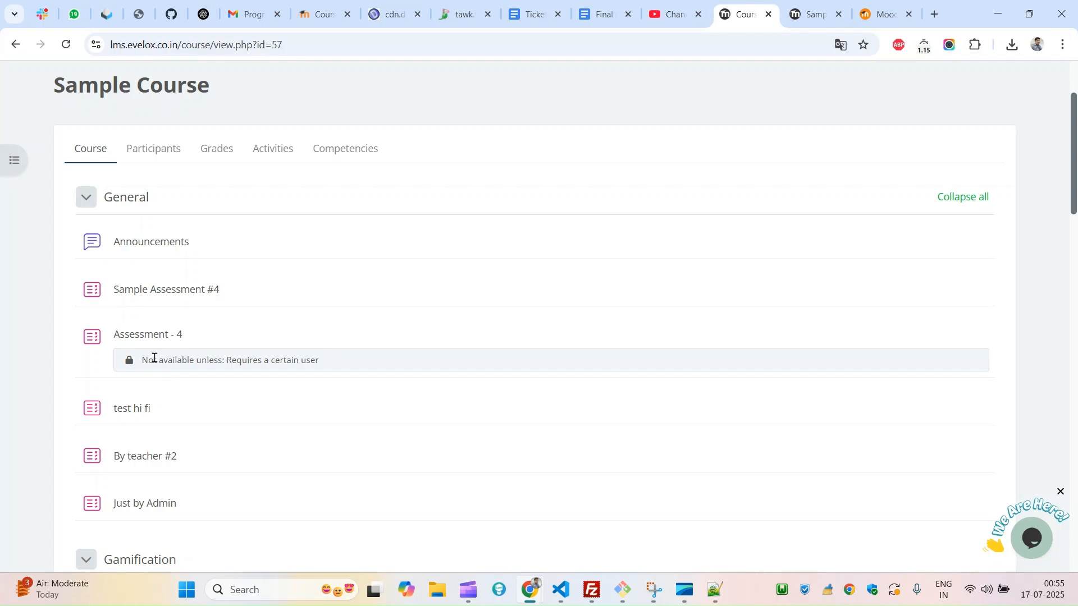
drag(145, 359, 321, 364)
double_click(238, 360)
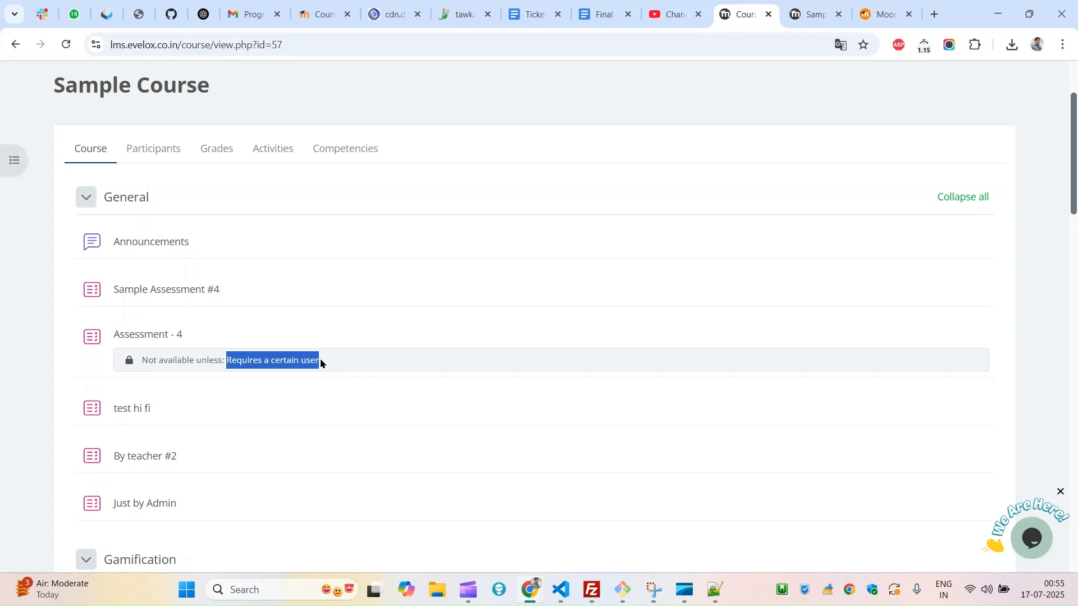
triple_click(369, 362)
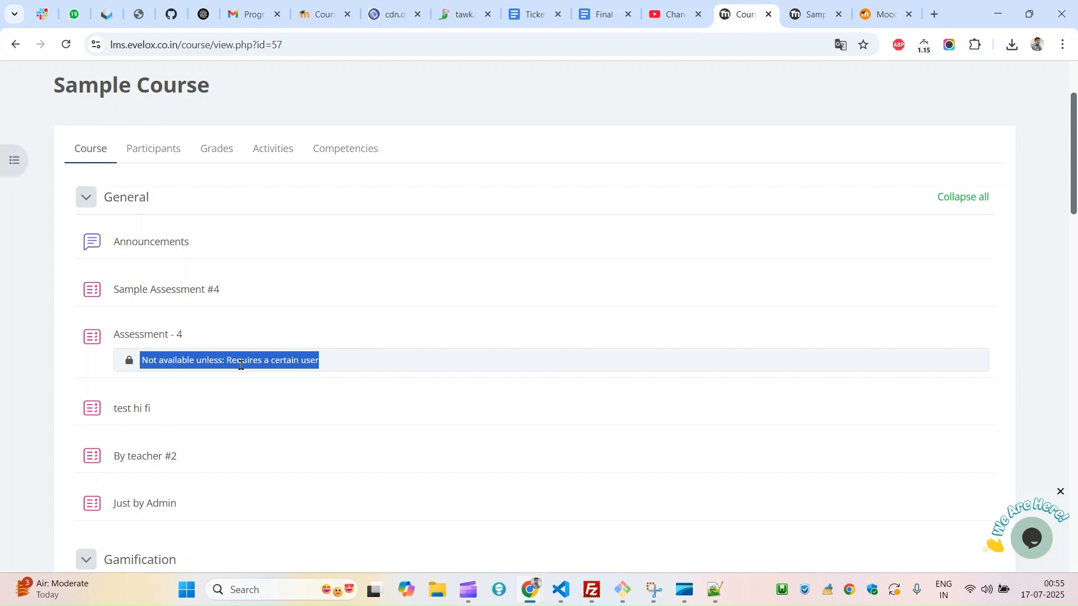
double_click(197, 363)
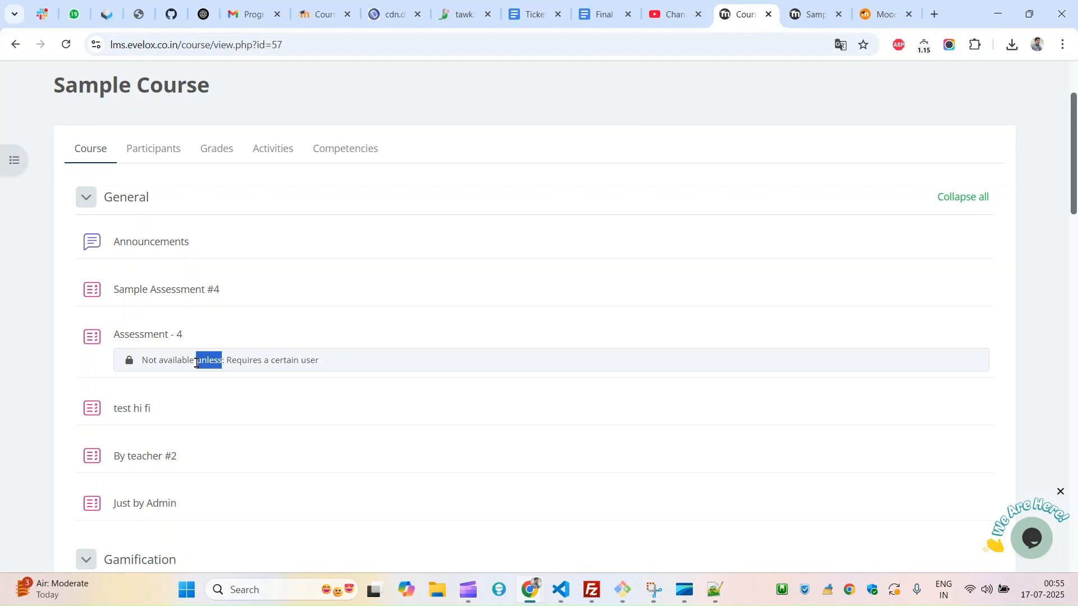
triple_click(195, 363)
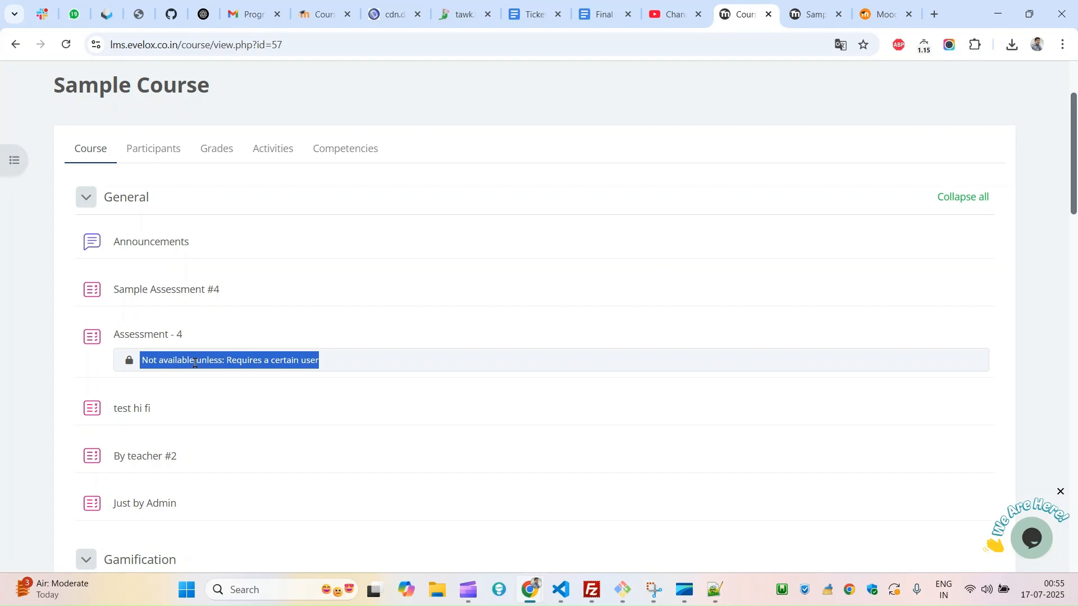
scroll(539, 314, up, 3)
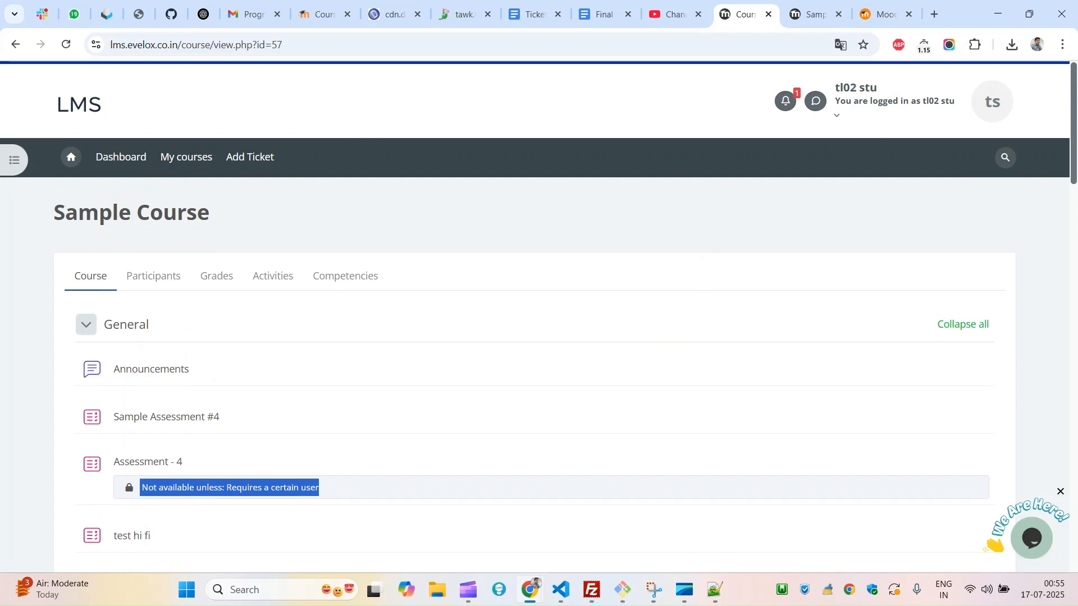
scroll(689, 271, down, 2)
drag(346, 393, 92, 374)
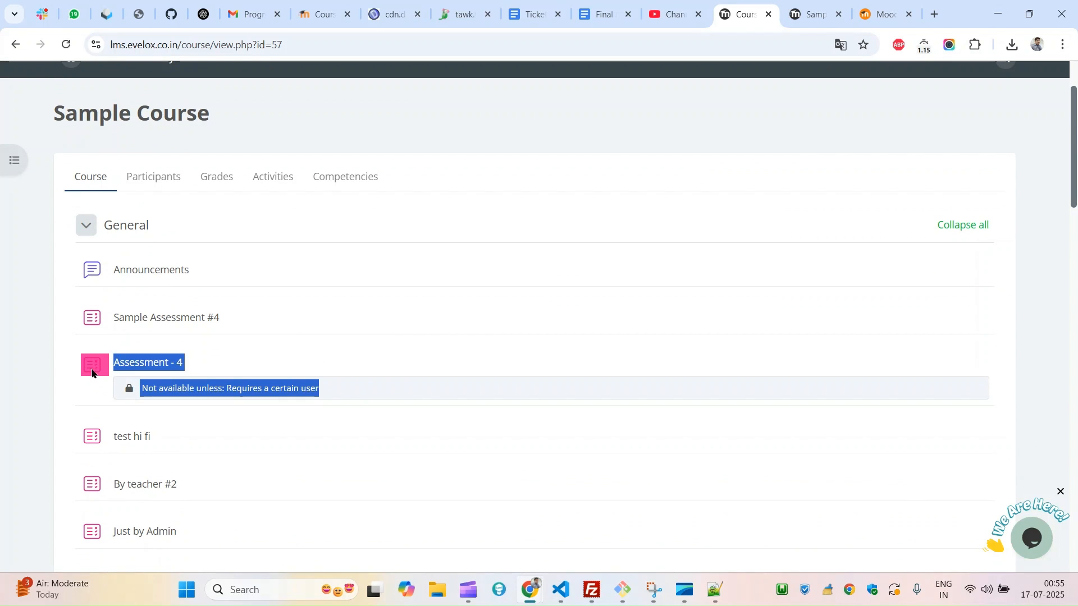
scroll(979, 113, up, 2)
- Log out of the student session and log back in as admin with the saved credentials
click(993, 100)
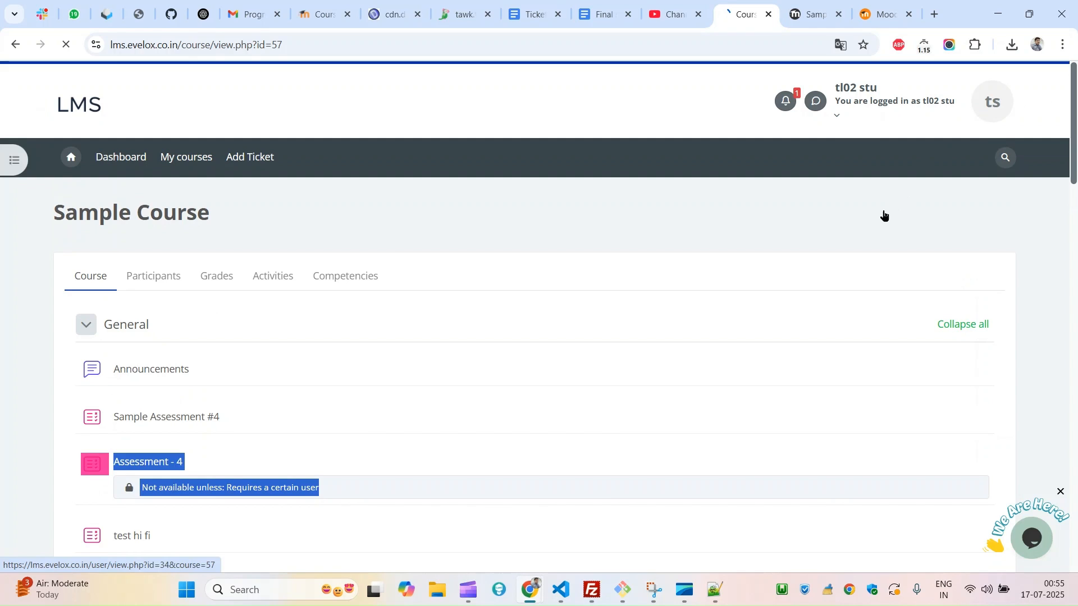
click(838, 118)
click(869, 297)
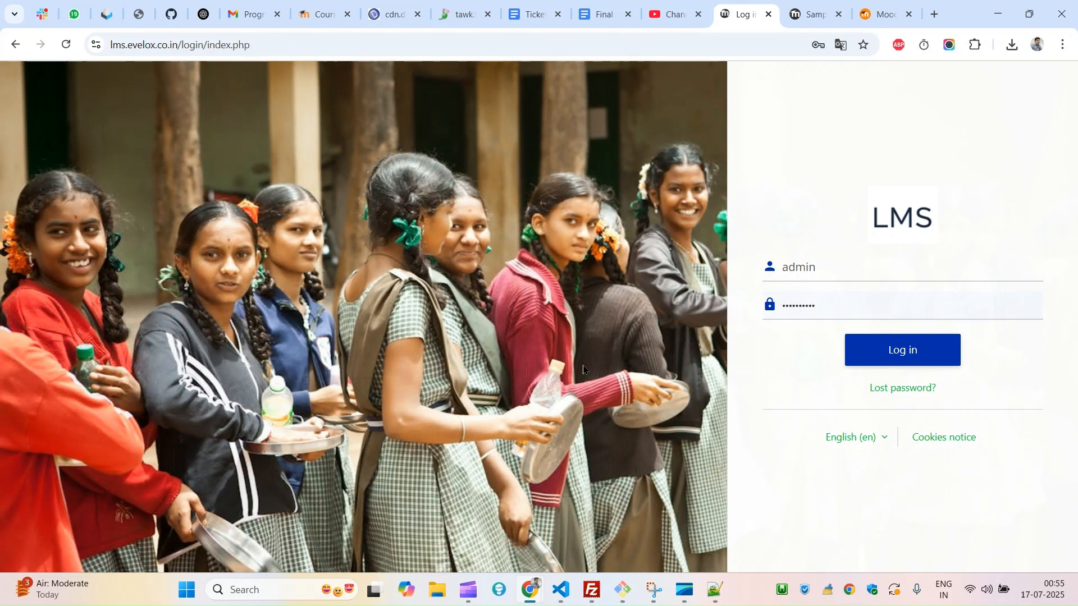
click(883, 349)
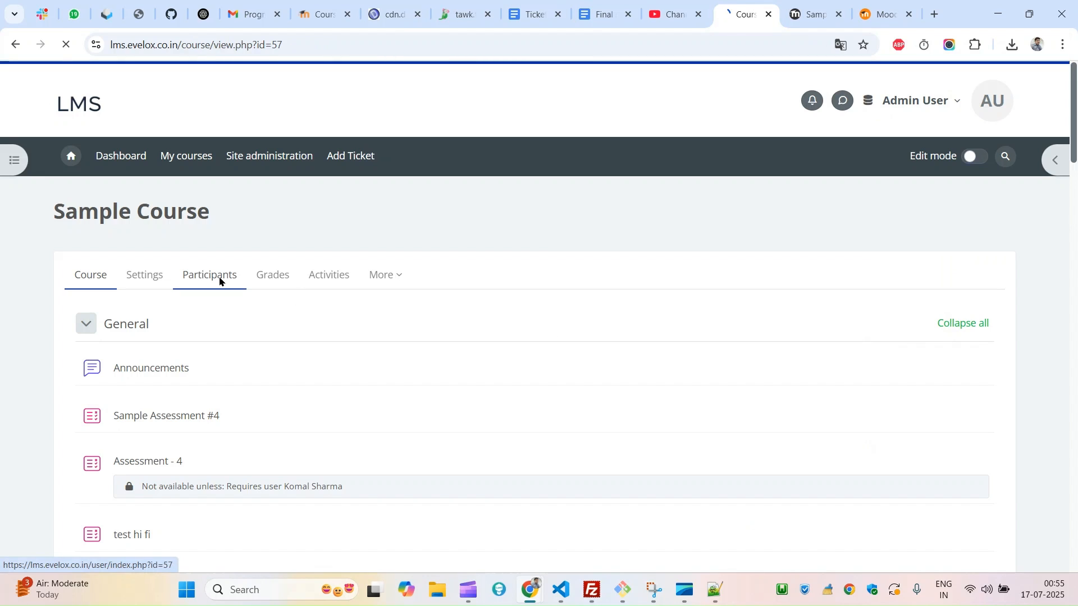
- Open the second participant's profile from the course participants list, log in as that user and continue to the course
click(215, 275)
scroll(535, 317, down, 2)
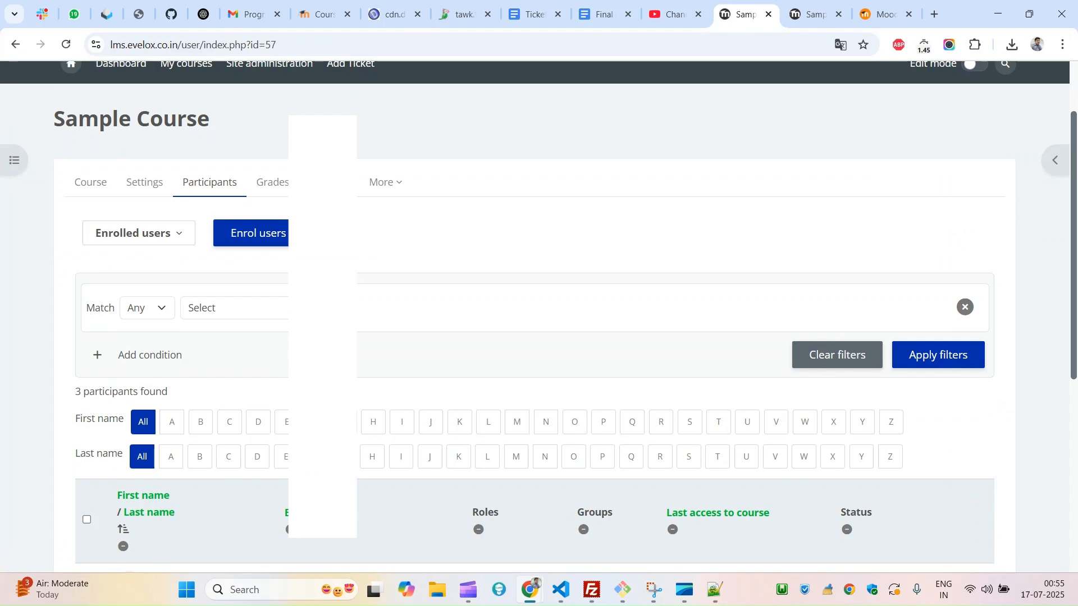
scroll(233, 416, down, 4)
click(195, 422)
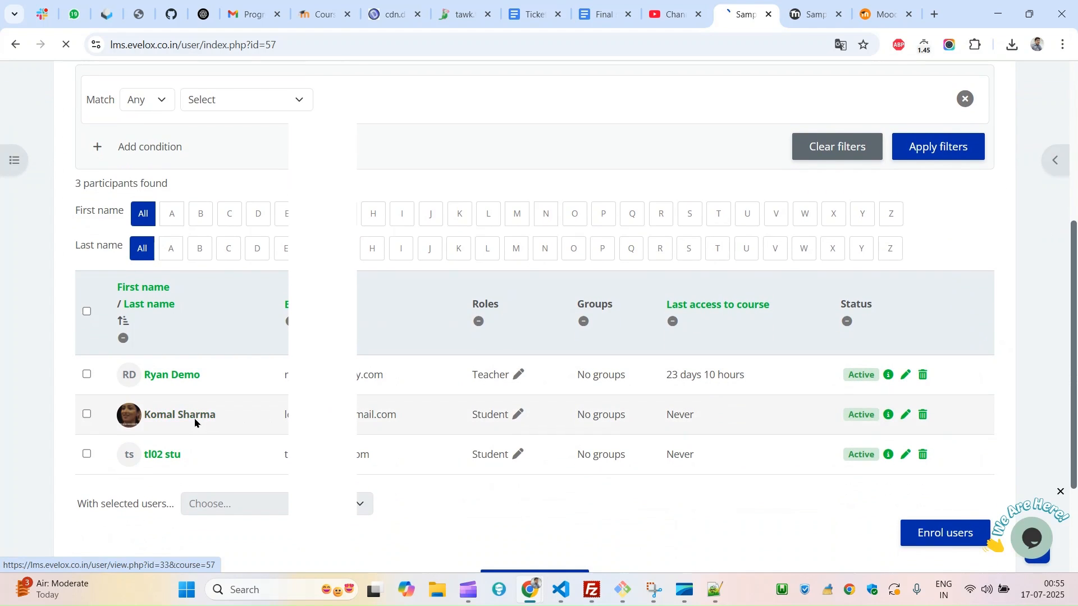
scroll(653, 416, down, 5)
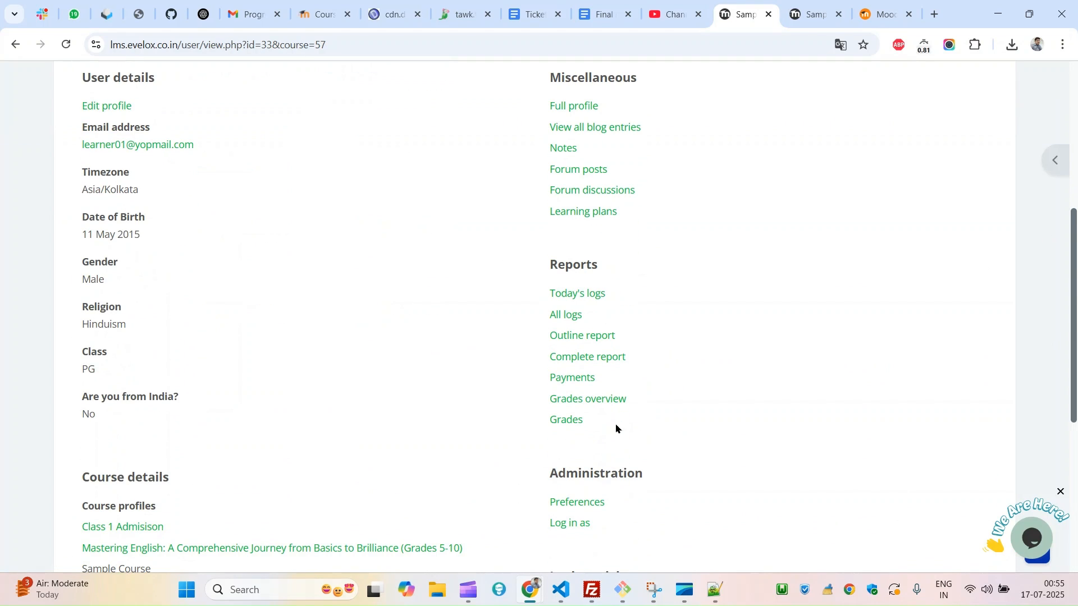
click(565, 531)
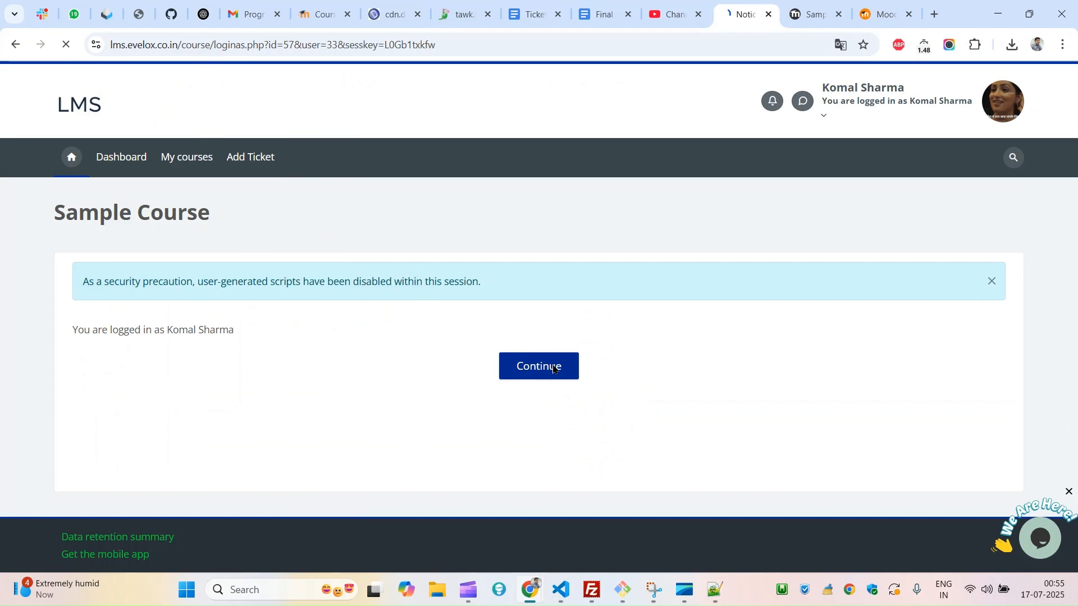
click(553, 368)
- Open the "Assessment - 4" quiz from the Sample Course page as the permitted student
scroll(727, 310, down, 5)
scroll(520, 332, up, 3)
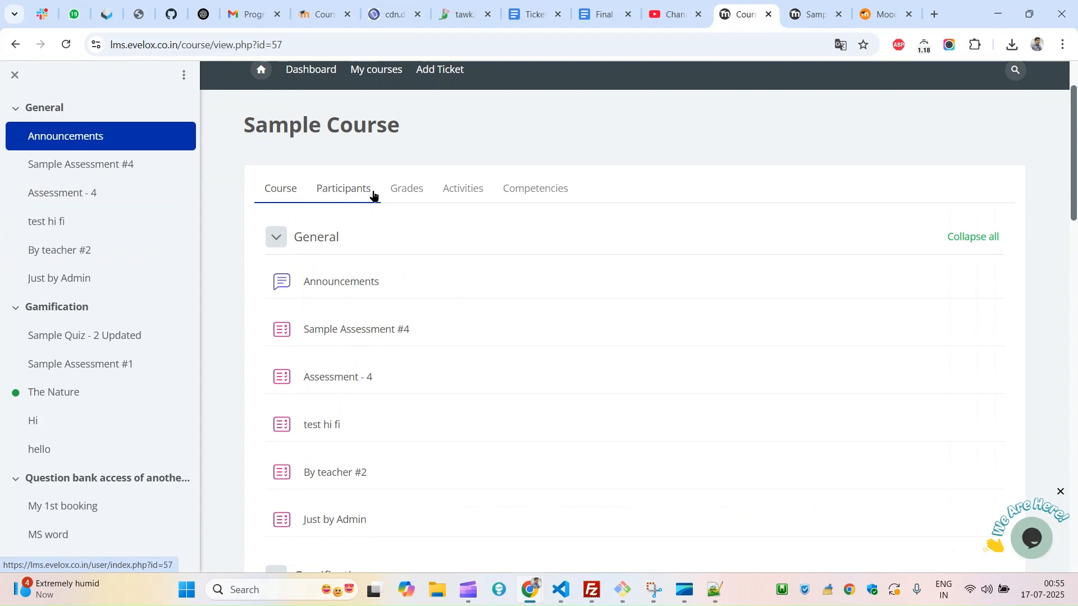
click(340, 378)
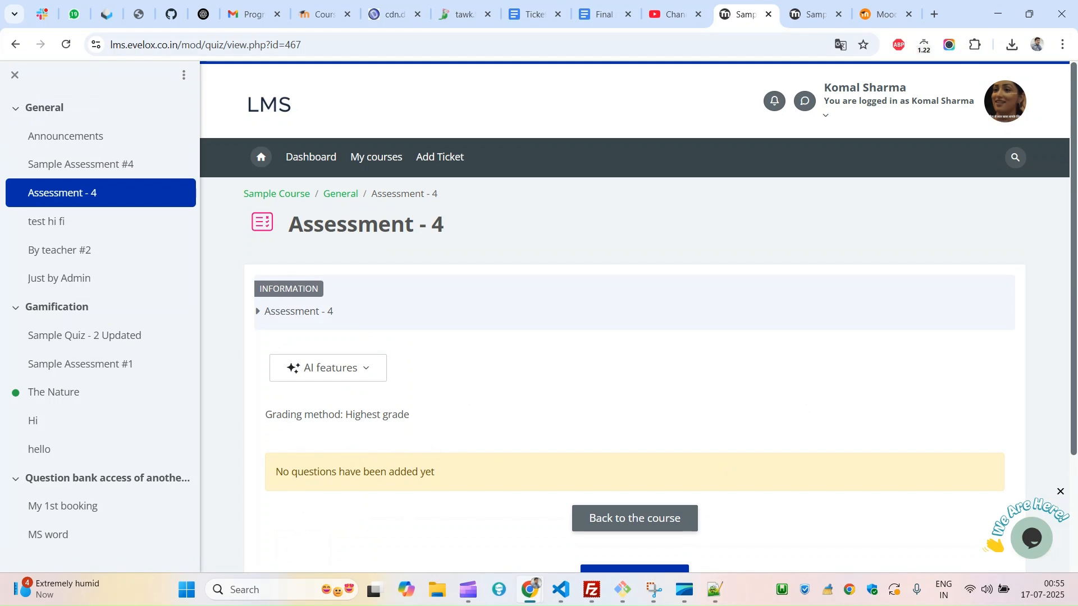
- End the permitted student's session and sign in again as admin
click(827, 114)
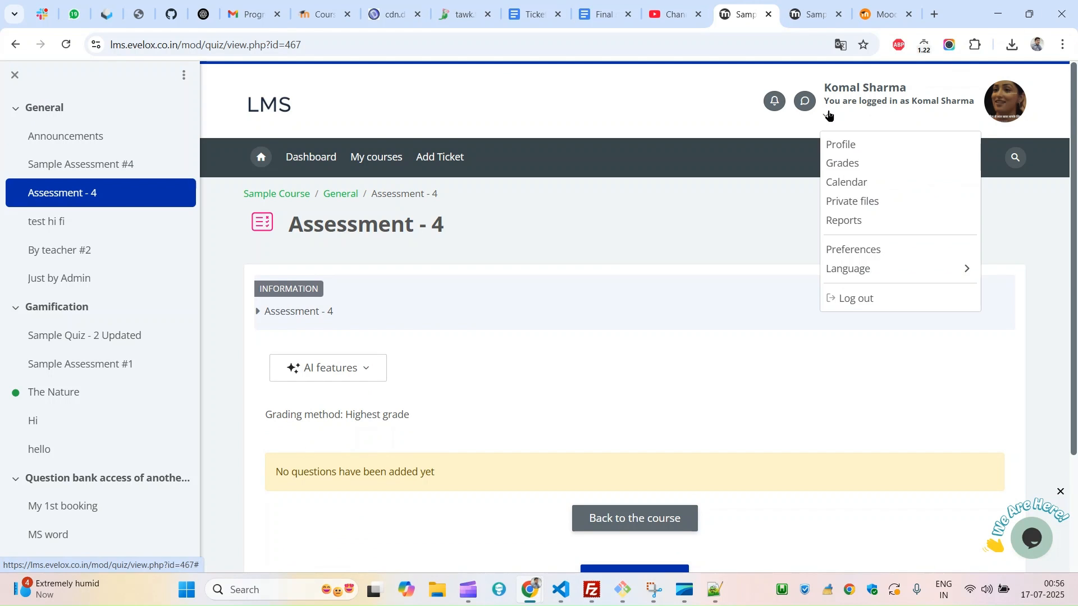
click(849, 306)
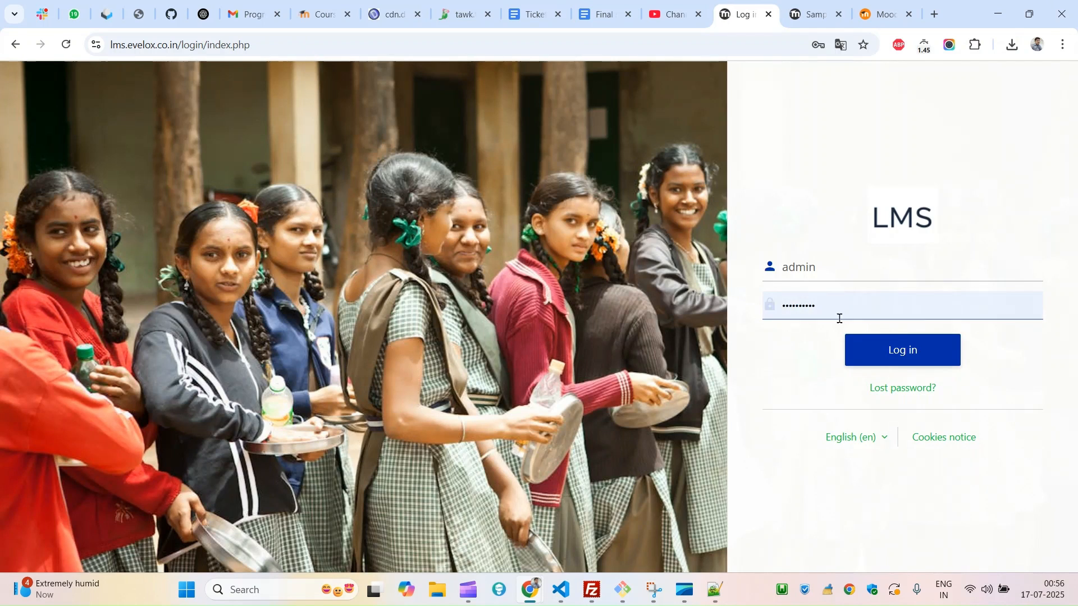
click(885, 363)
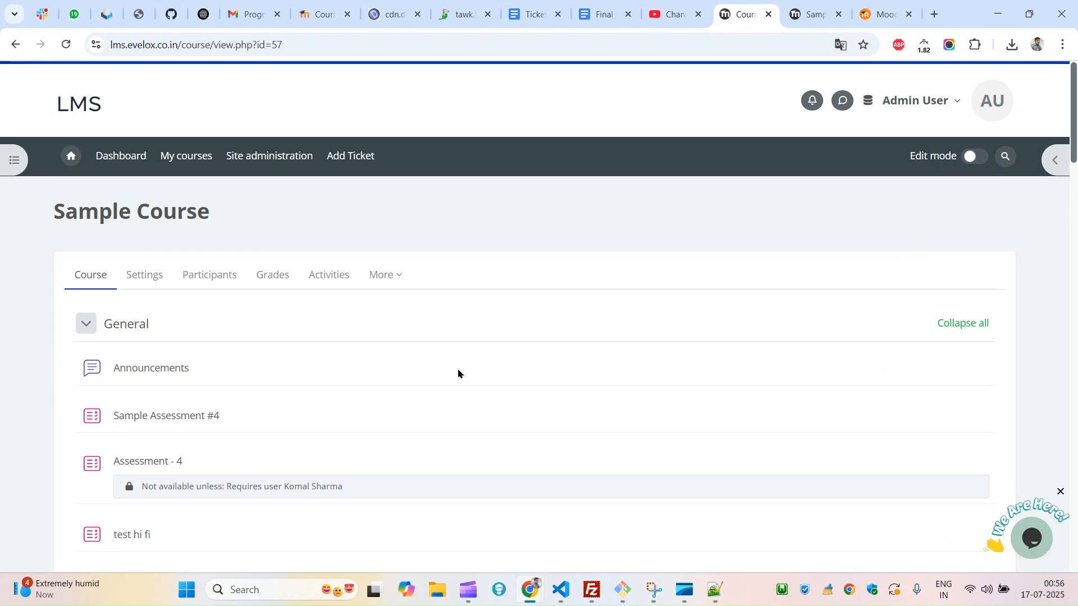
- Review the Restrict access example on the Moodle plugin page and the Sample Course participants list
click(880, 13)
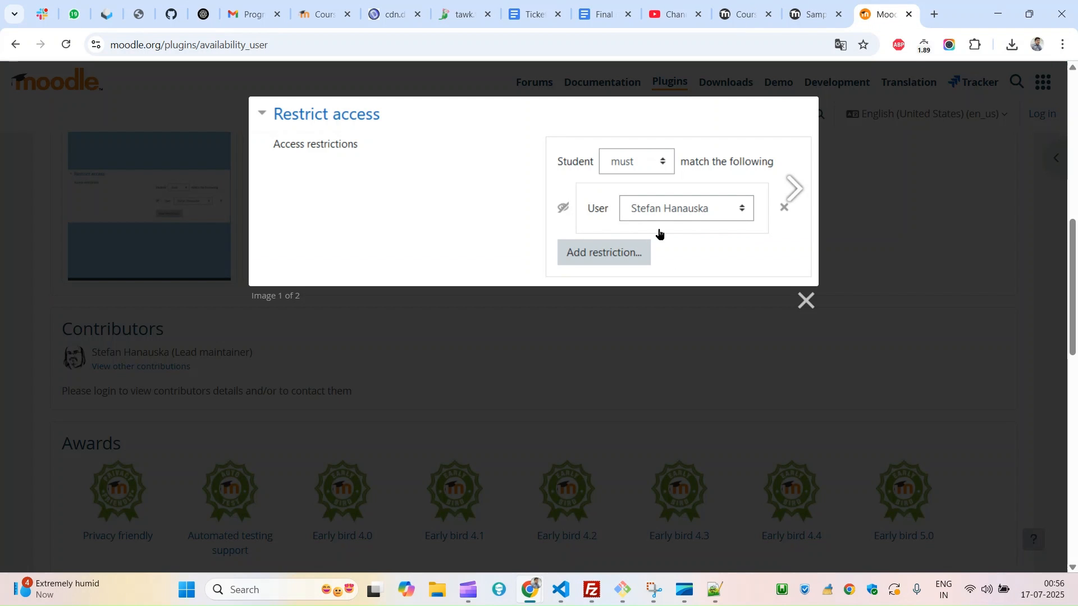
click(807, 13)
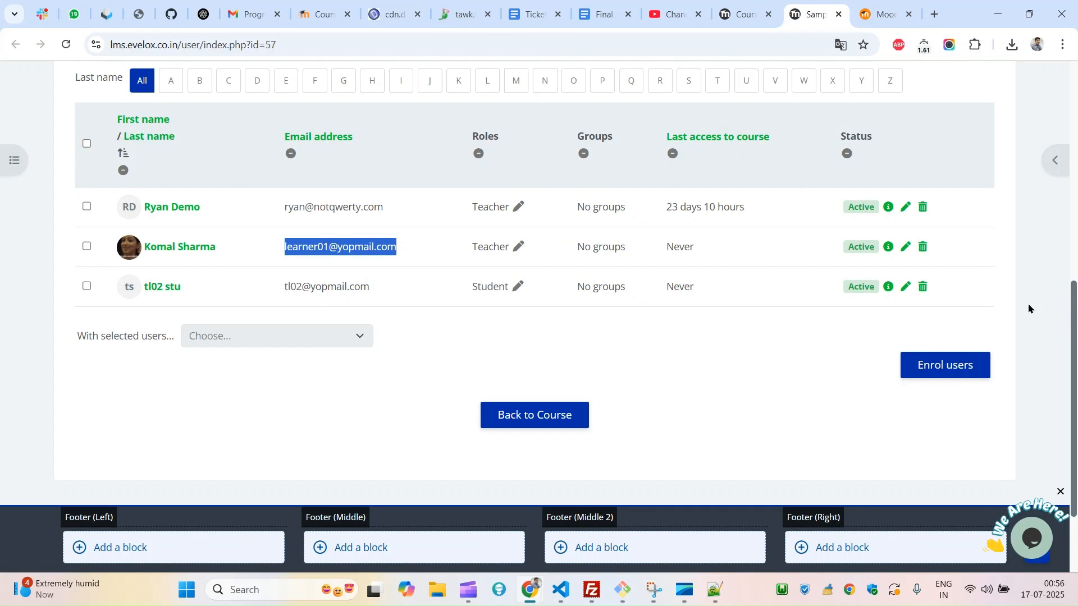
scroll(1028, 308, up, 5)
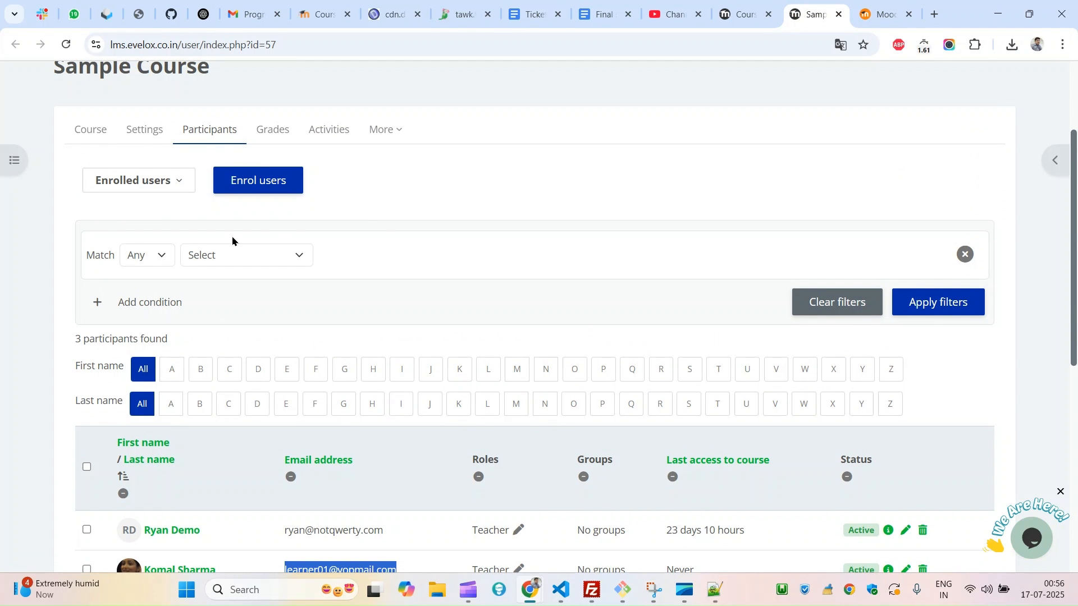